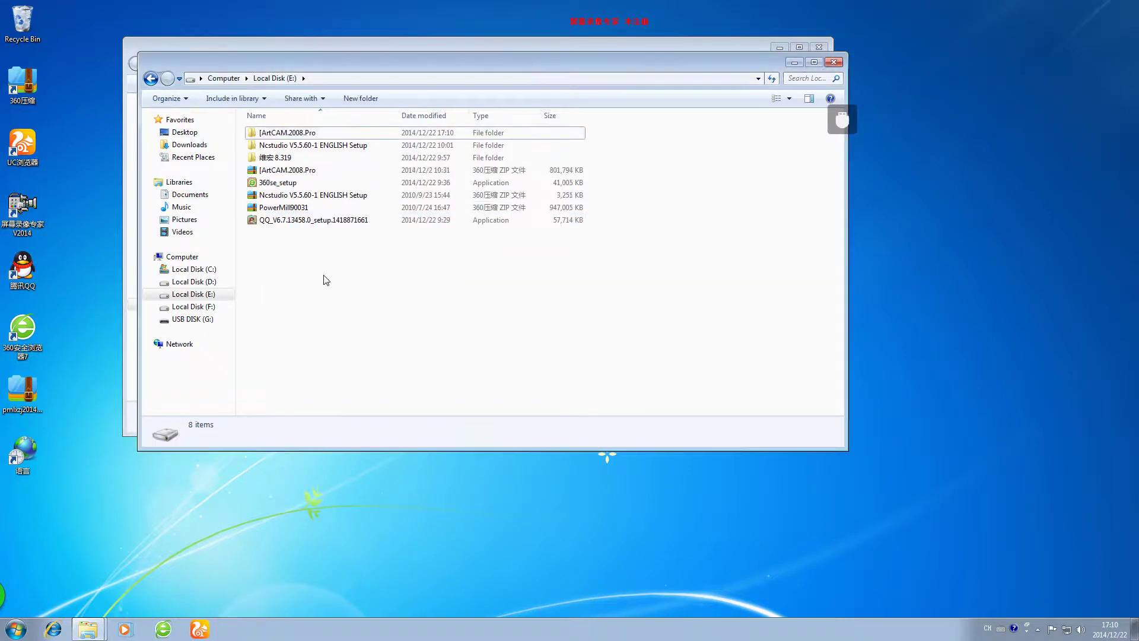
# Open the [ArtCAM.2008.Pro folder on Local Disk (E:) and run its Setup application.
pyautogui.doubleClick(277, 134)
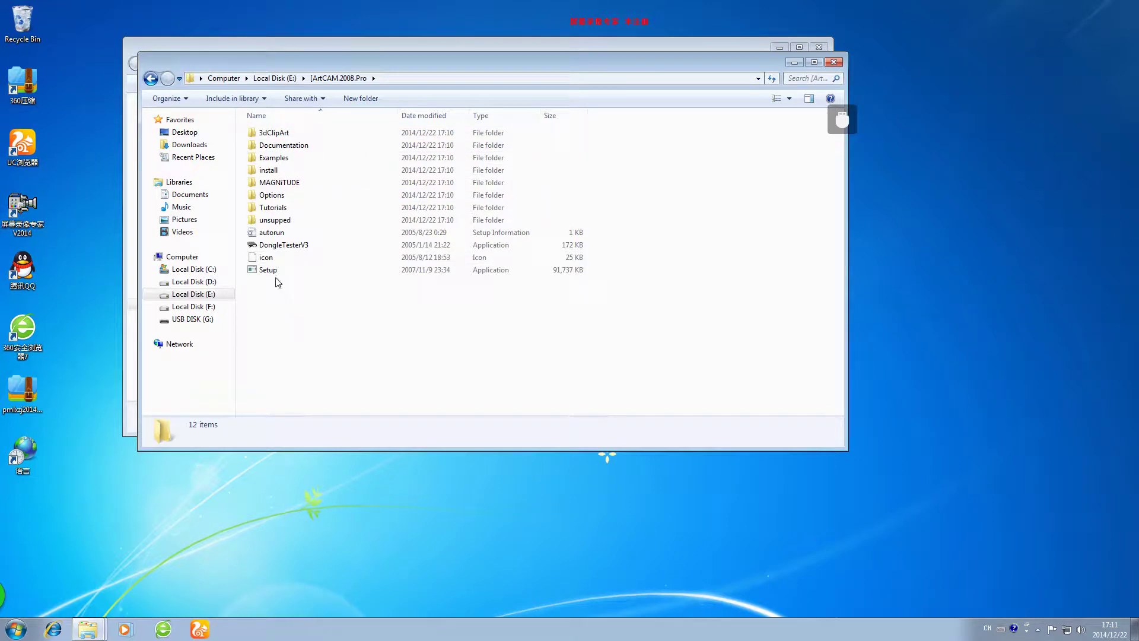
pyautogui.doubleClick(268, 170)
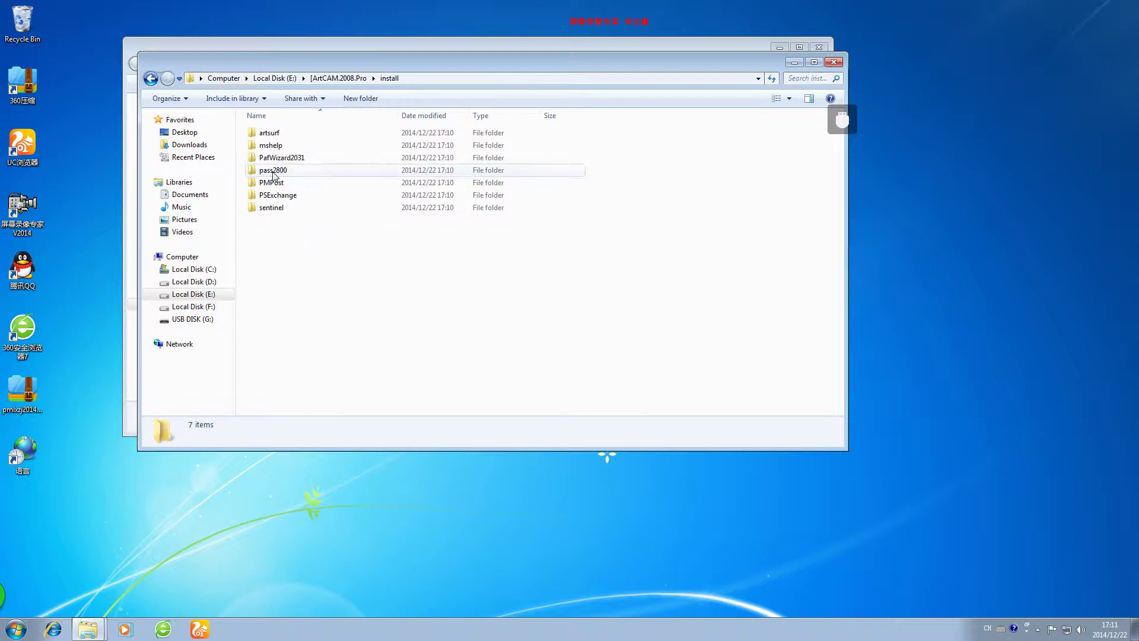
pyautogui.click(151, 78)
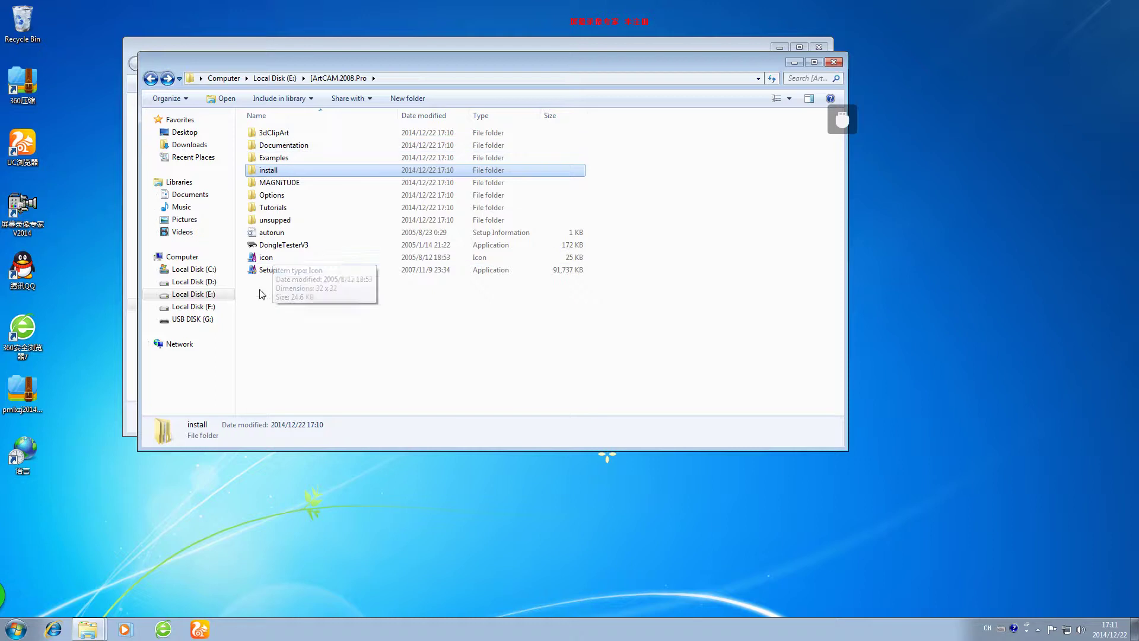
pyautogui.click(264, 271)
pyautogui.doubleClick(267, 274)
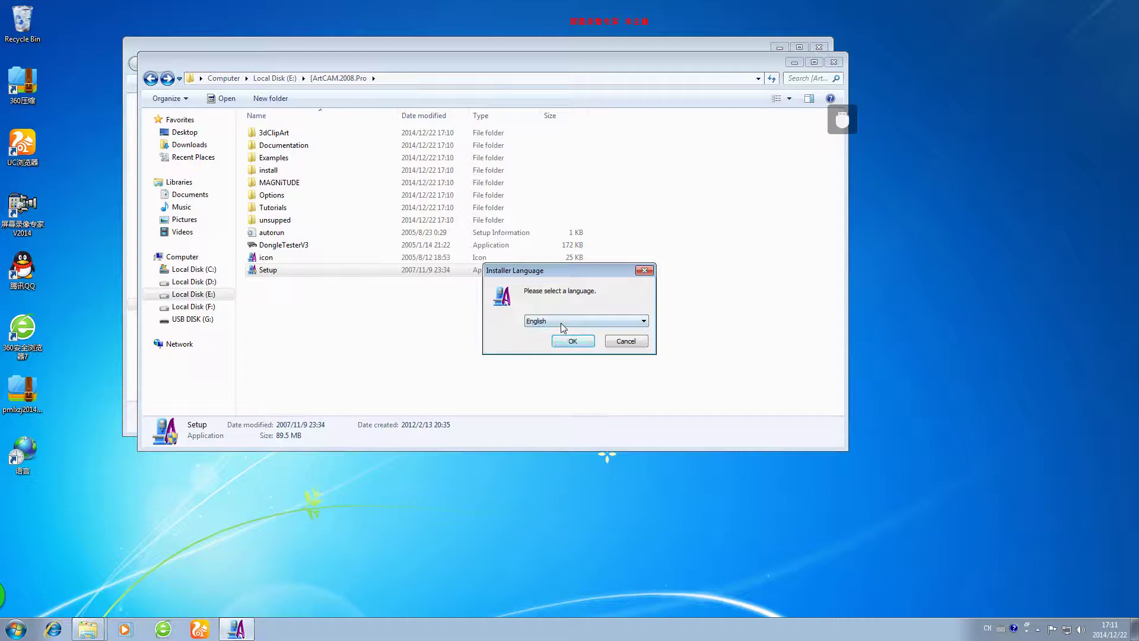
# Choose English as the installer language and start the ArtCAM 2008 setup wizard.
pyautogui.click(561, 323)
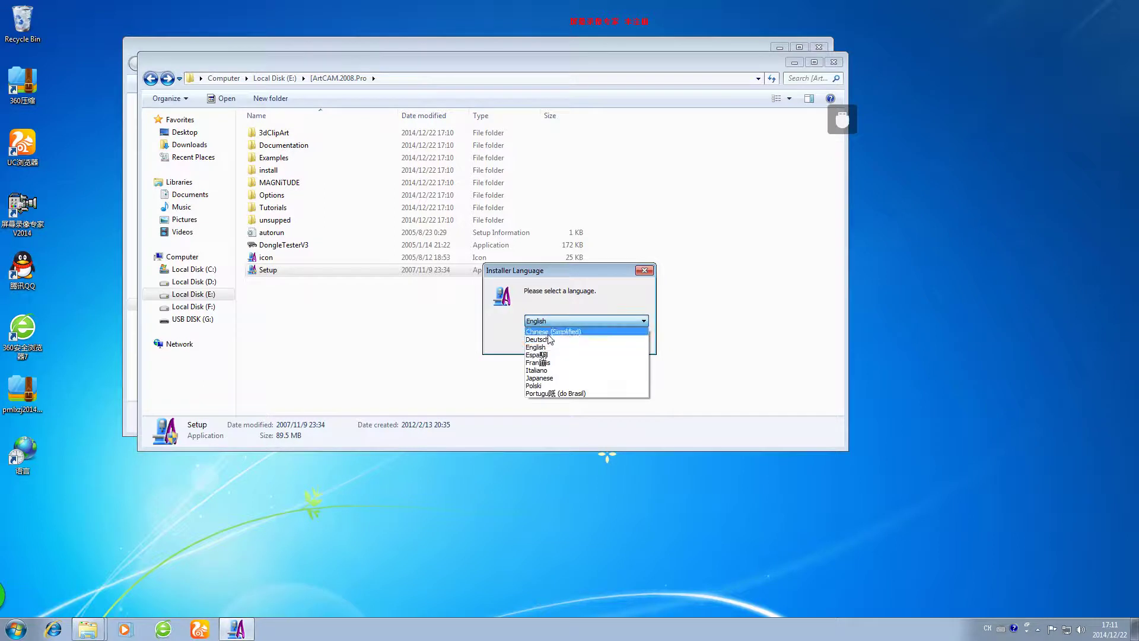
pyautogui.click(548, 333)
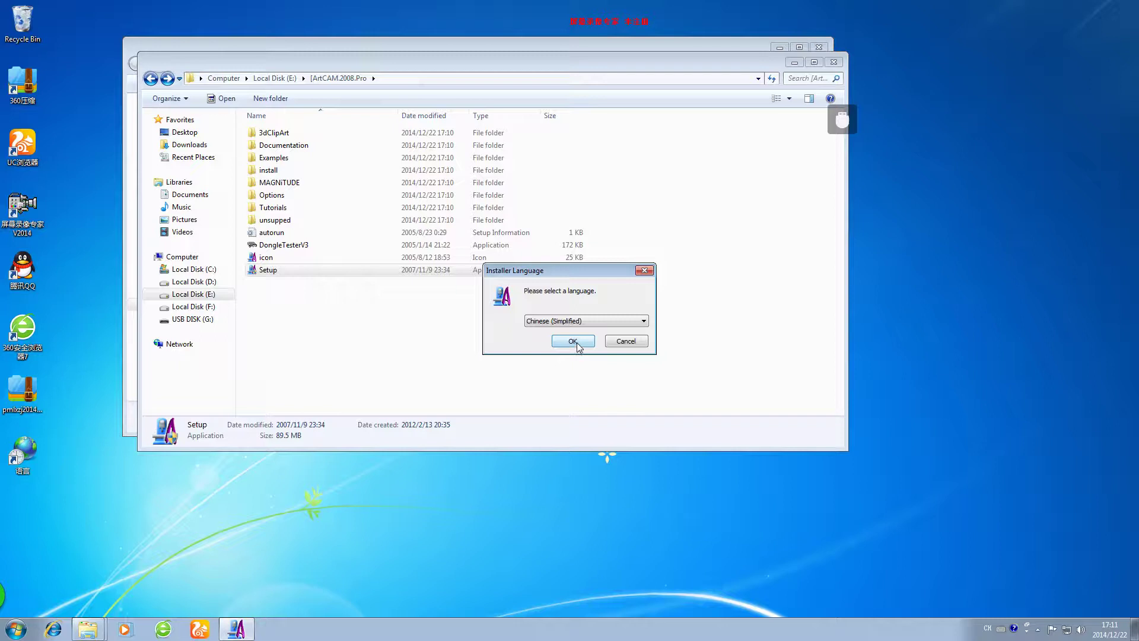
pyautogui.click(562, 323)
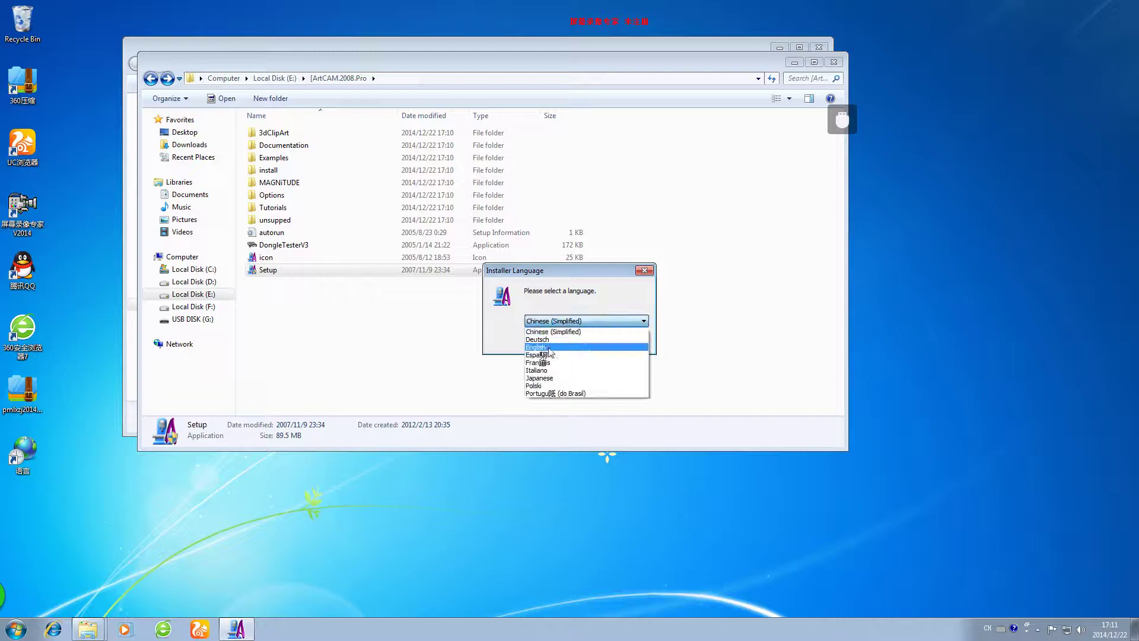
pyautogui.click(549, 347)
pyautogui.click(568, 347)
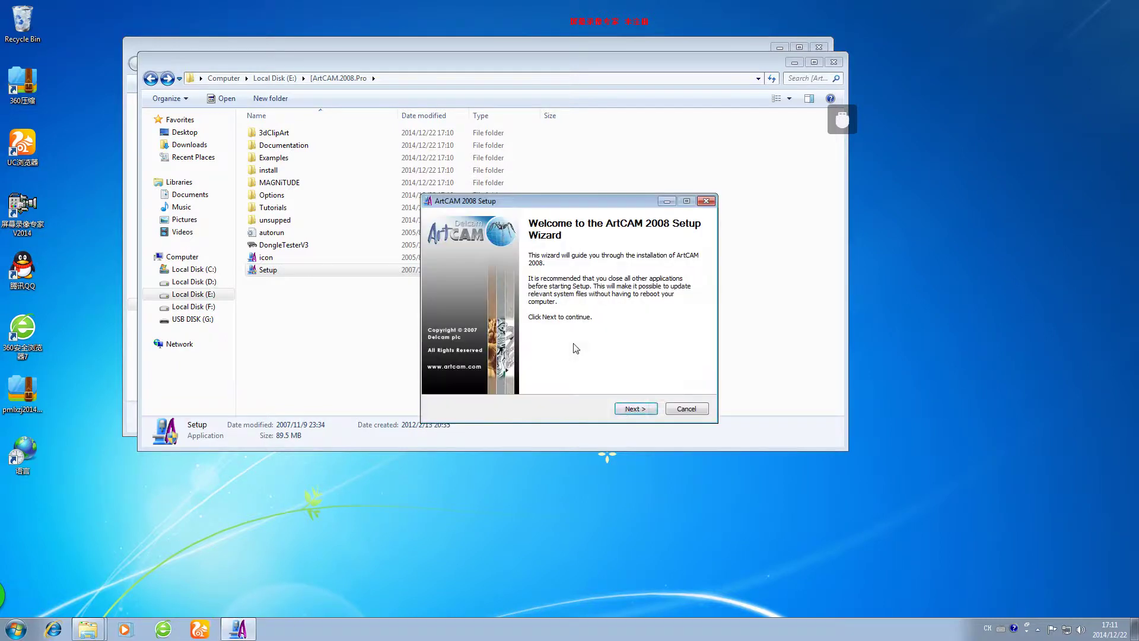
# Install ArtCAM 2008 with the preselected components and millimeters as units into D:\Program Files (x86)\ArtCAM 2008.
pyautogui.click(626, 409)
pyautogui.click(636, 409)
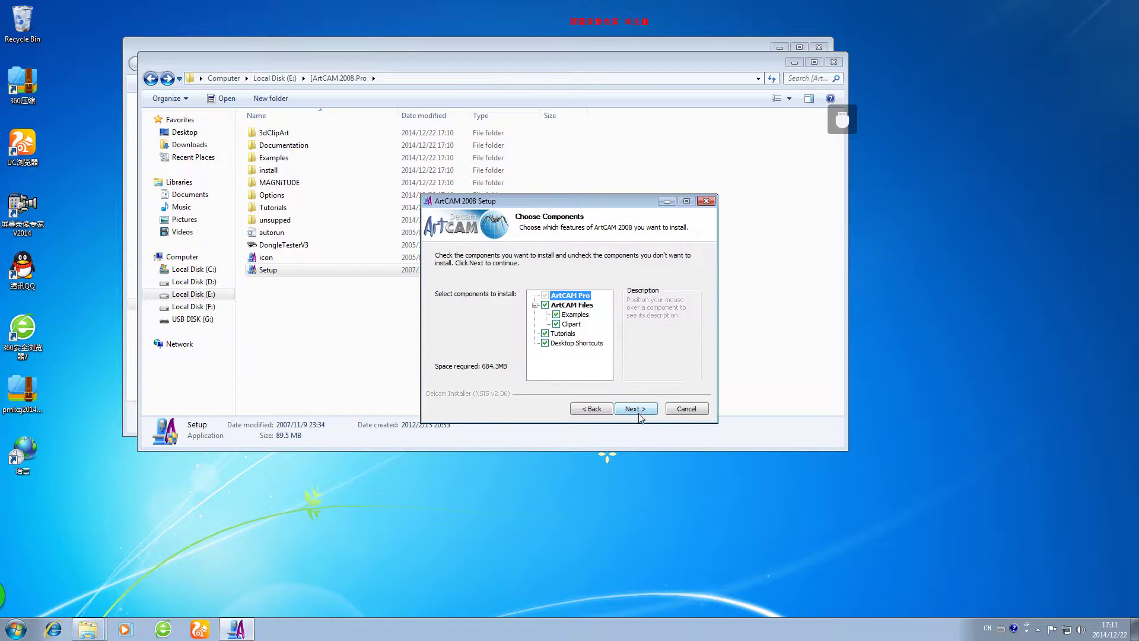
pyautogui.click(637, 409)
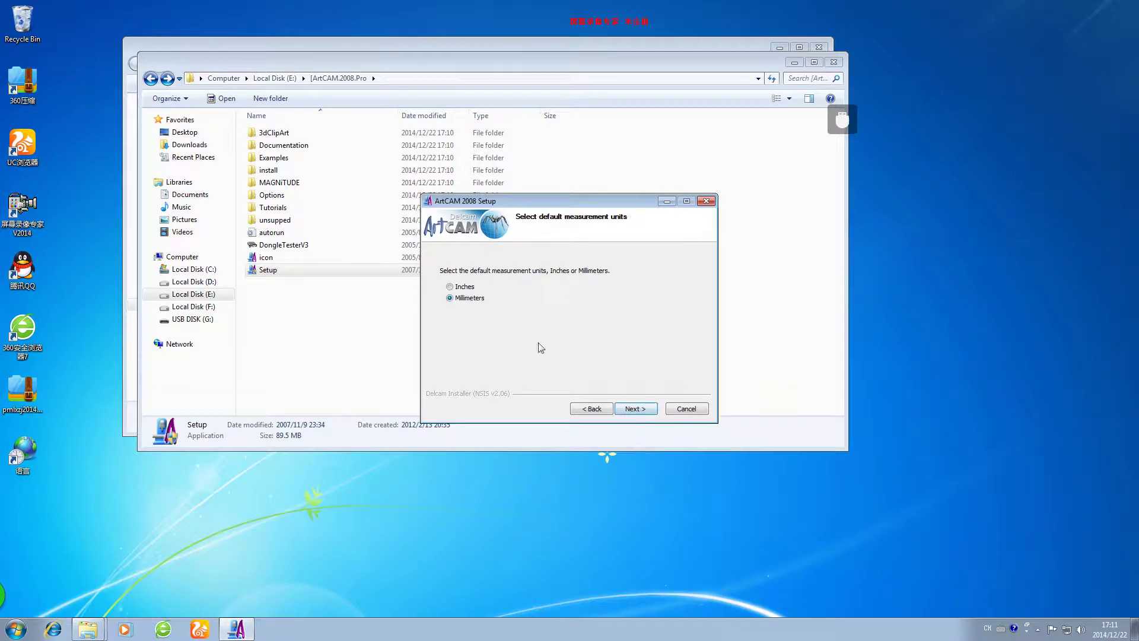
pyautogui.click(635, 408)
pyautogui.click(450, 340)
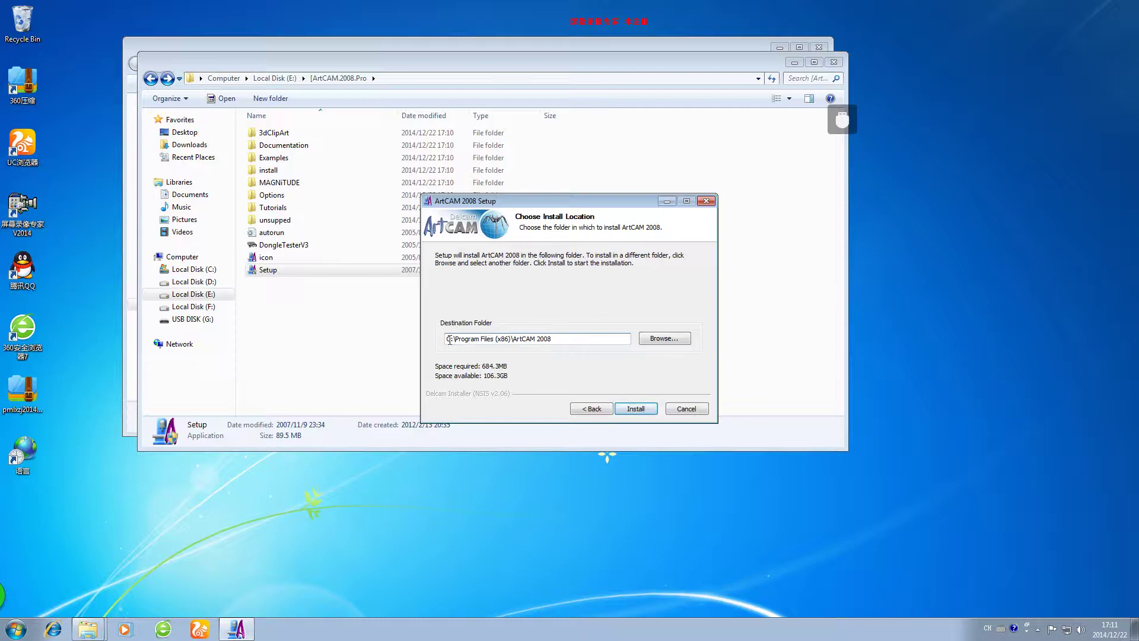
pyautogui.write('d')
pyautogui.click(633, 408)
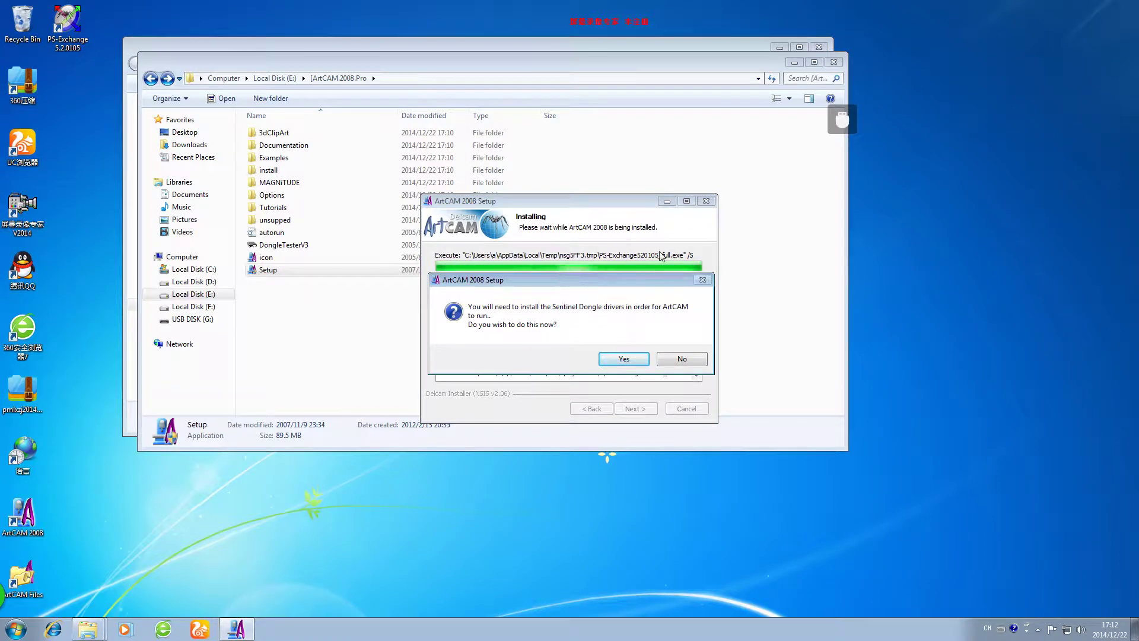
# Install the Sentinel dongle drivers as a complete setup, accepting the license and the firewall changes, and finish both installers.
pyautogui.click(625, 358)
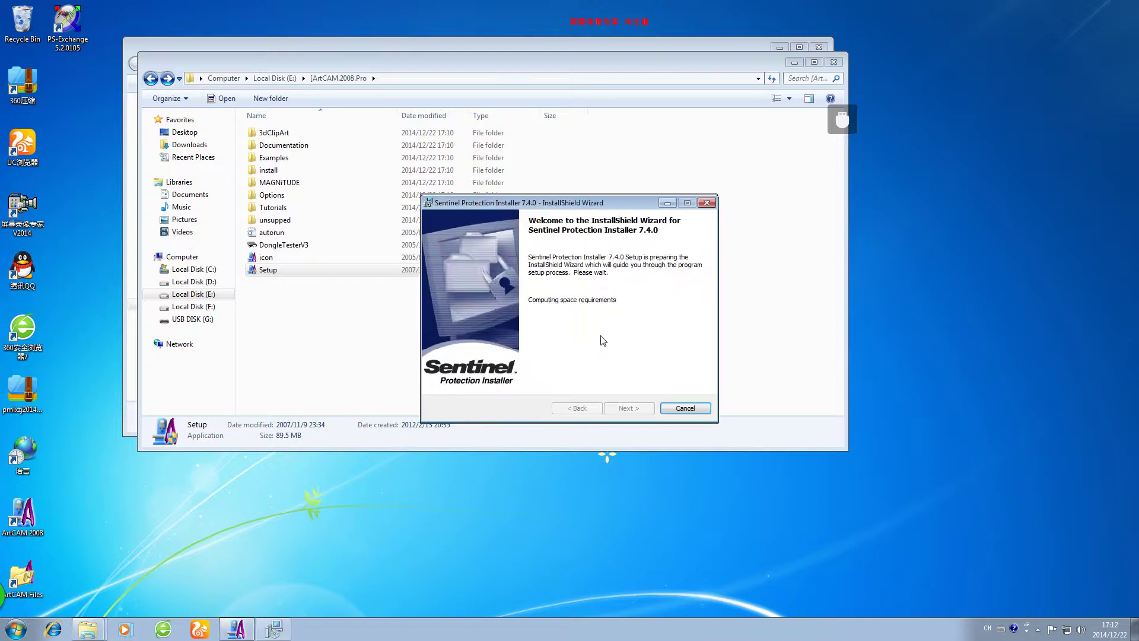
pyautogui.click(629, 410)
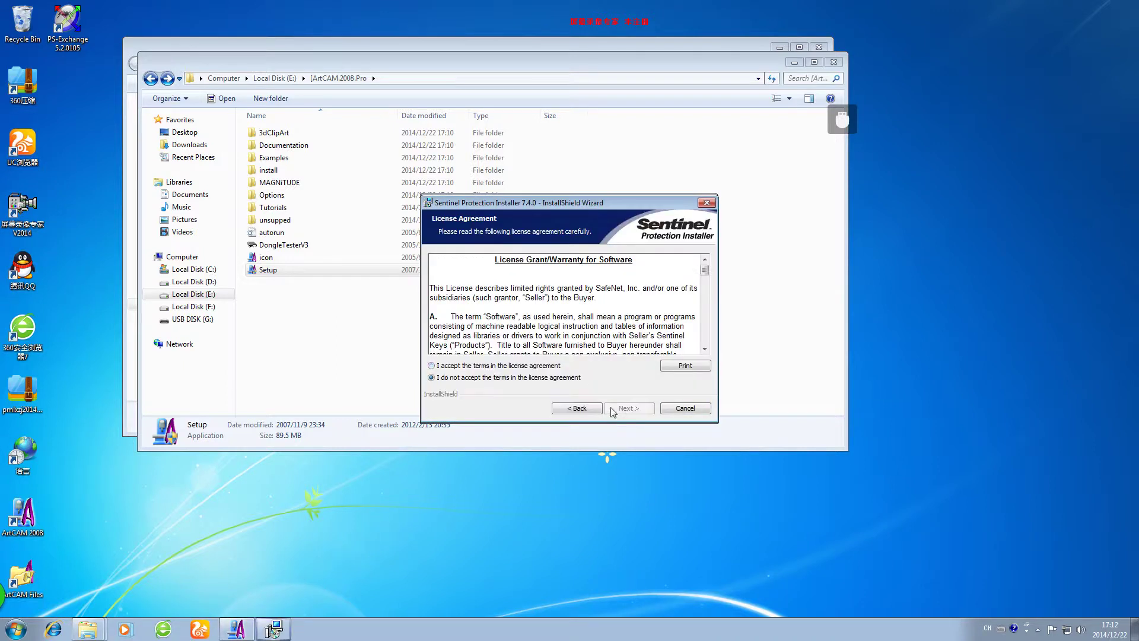
pyautogui.click(489, 368)
pyautogui.click(611, 409)
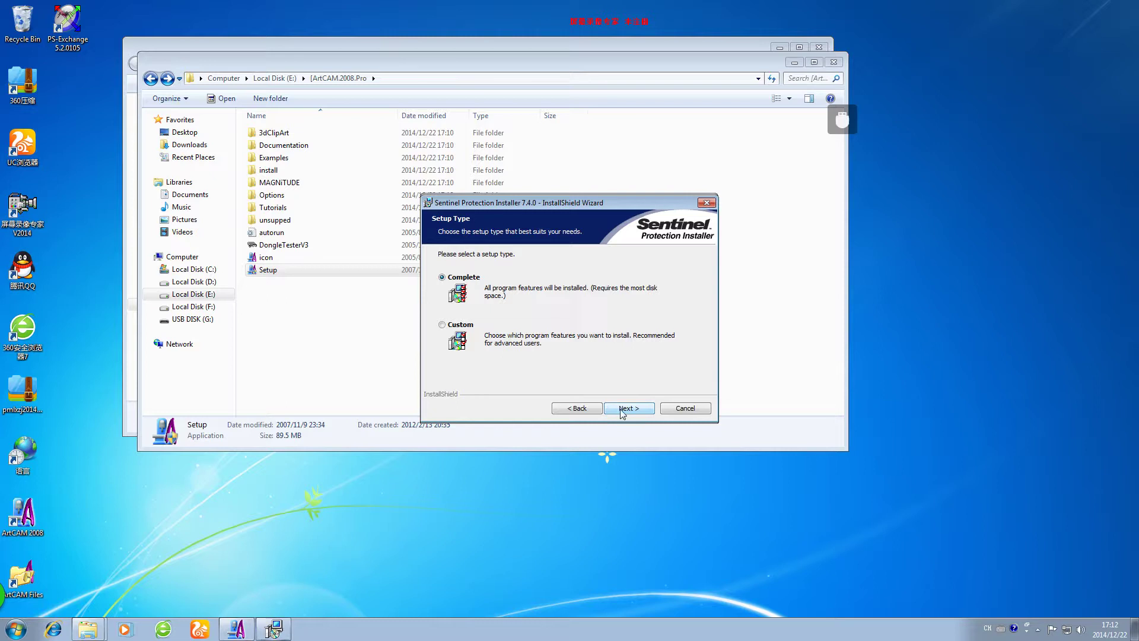
pyautogui.click(622, 412)
pyautogui.click(623, 412)
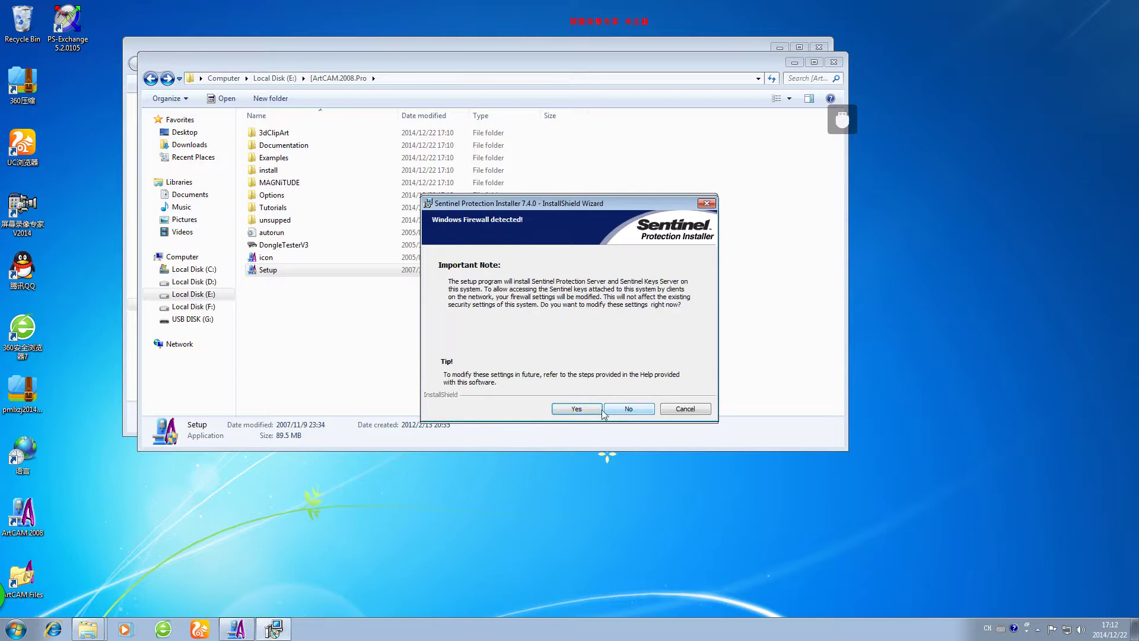
pyautogui.click(576, 409)
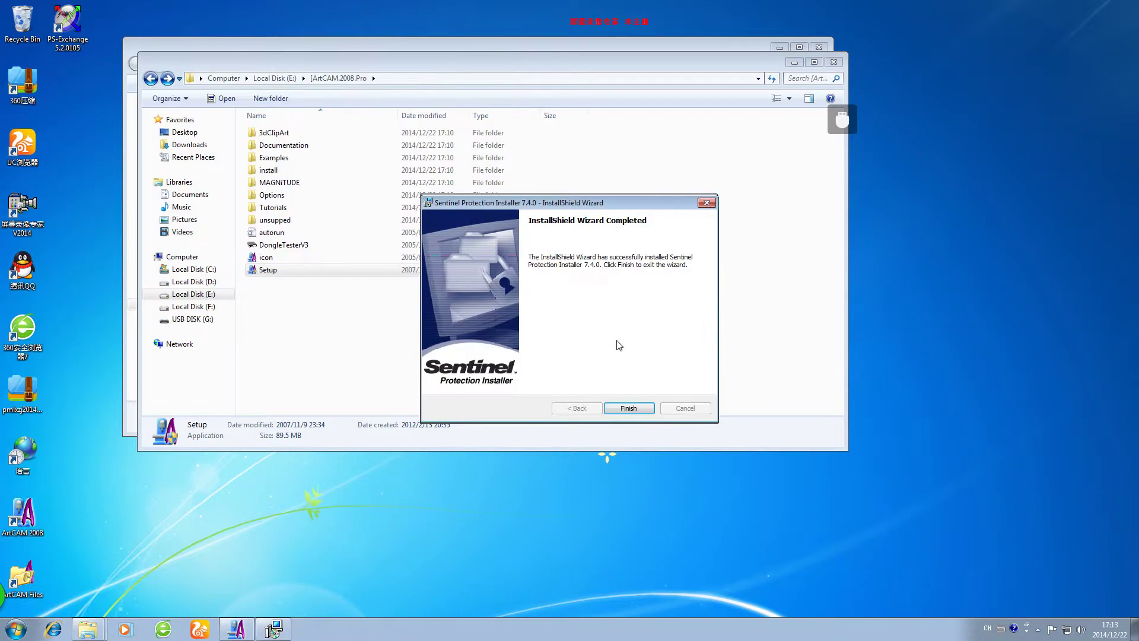
pyautogui.click(616, 406)
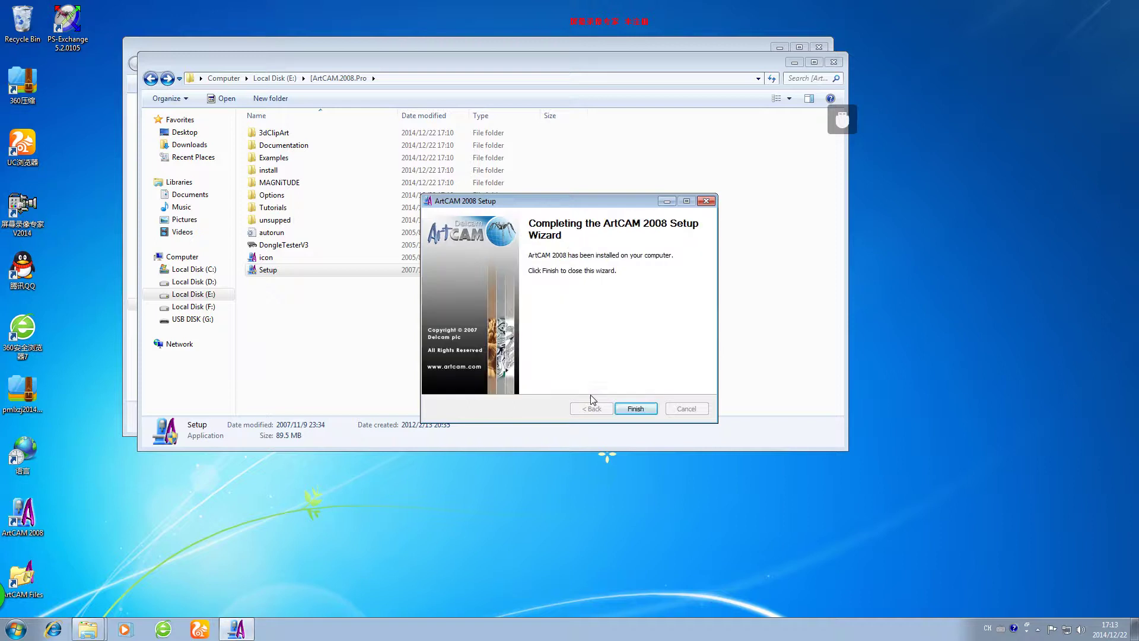
pyautogui.click(635, 409)
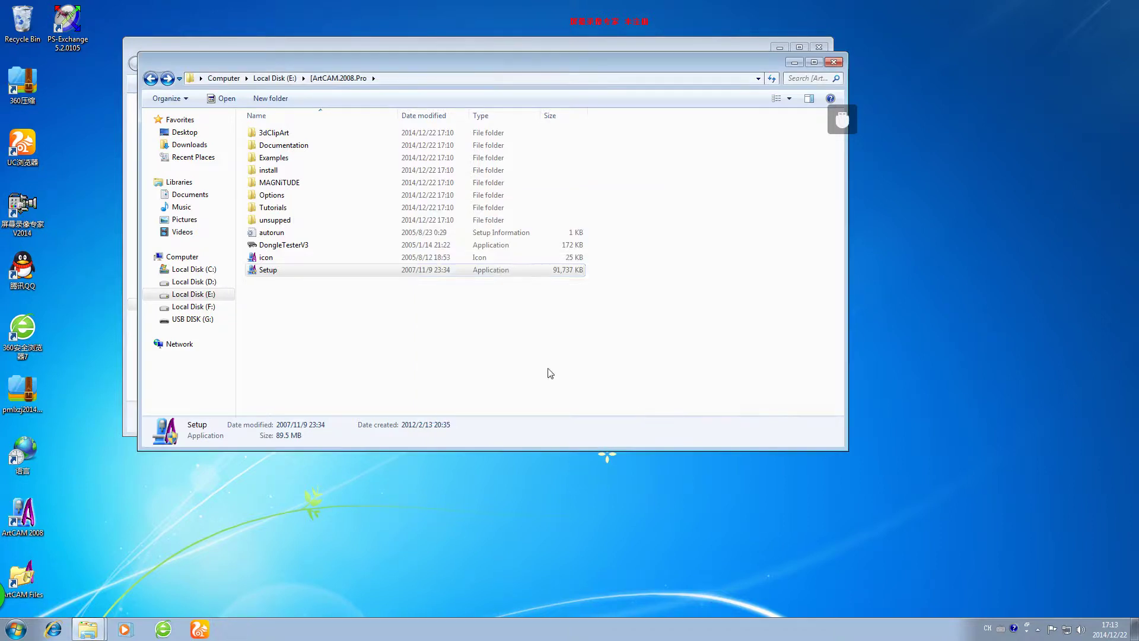
# Copy ACQ.dll and ArtCAMPro from the MAGNiTUDE\Program Files\ArtCAM 2008\Exec folder.
pyautogui.doubleClick(286, 183)
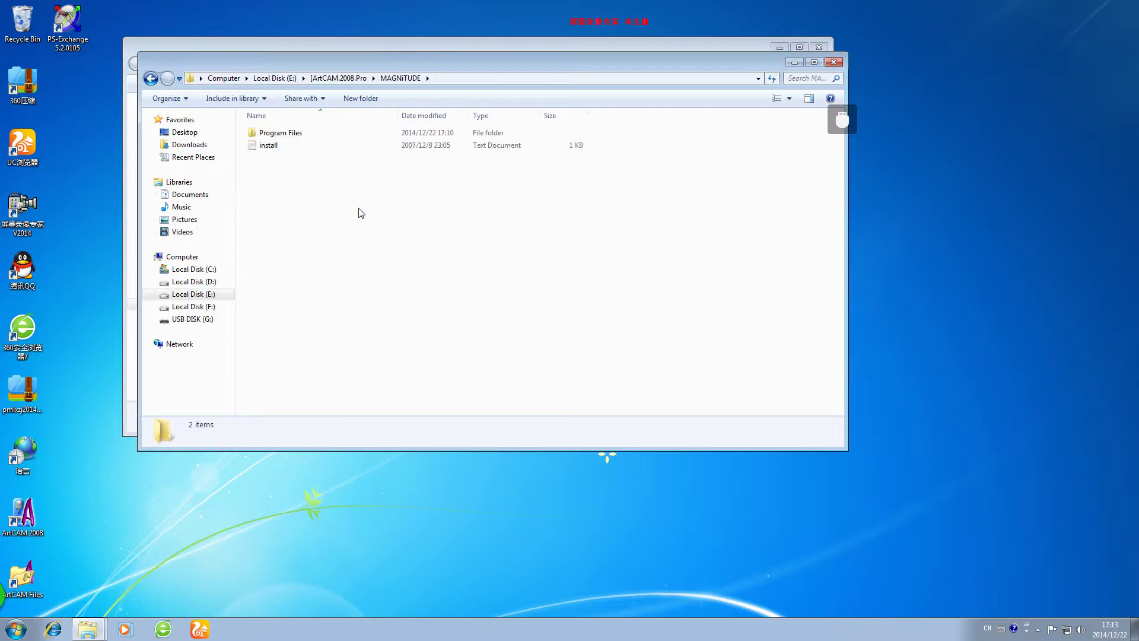
pyautogui.doubleClick(276, 134)
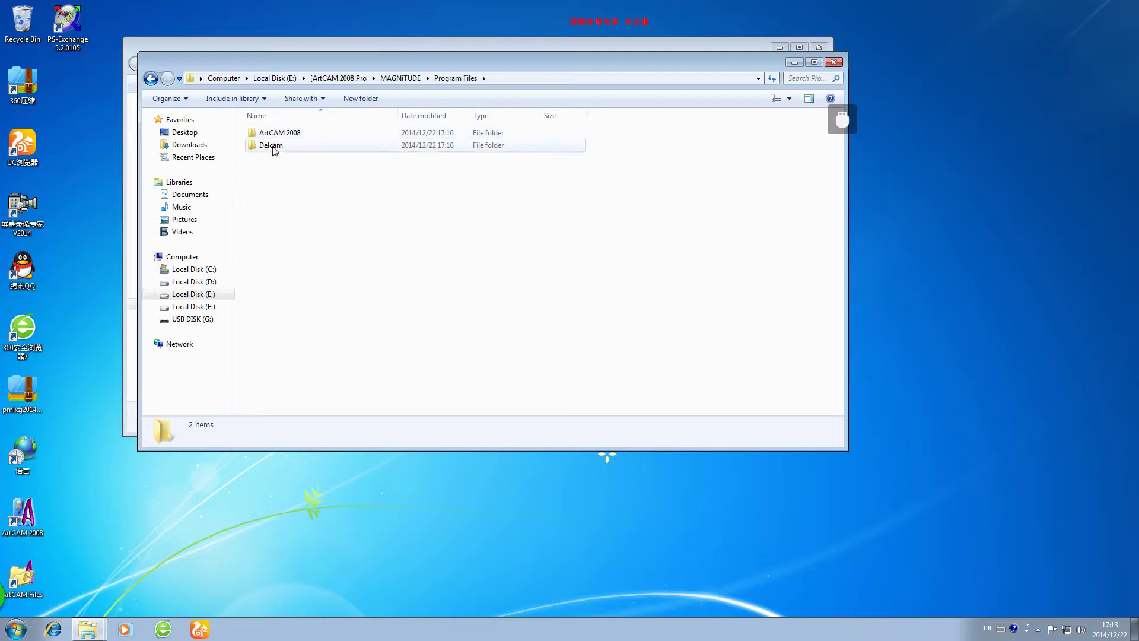
pyautogui.doubleClick(275, 134)
pyautogui.doubleClick(271, 134)
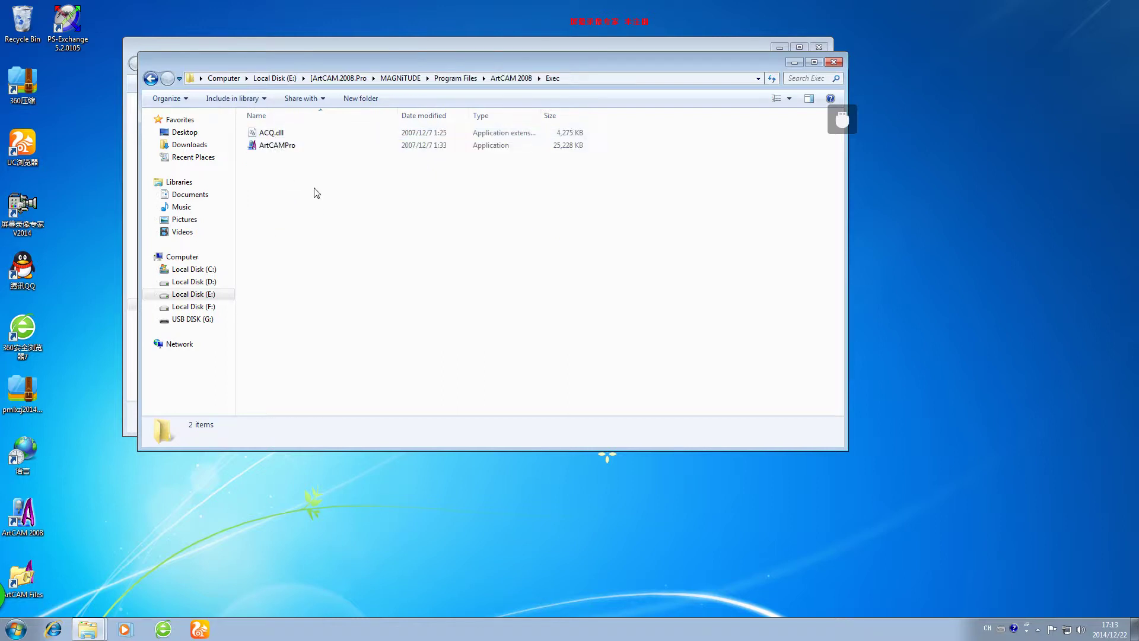
pyautogui.moveTo(314, 188); pyautogui.dragTo(271, 132)
pyautogui.rightClick(271, 133)
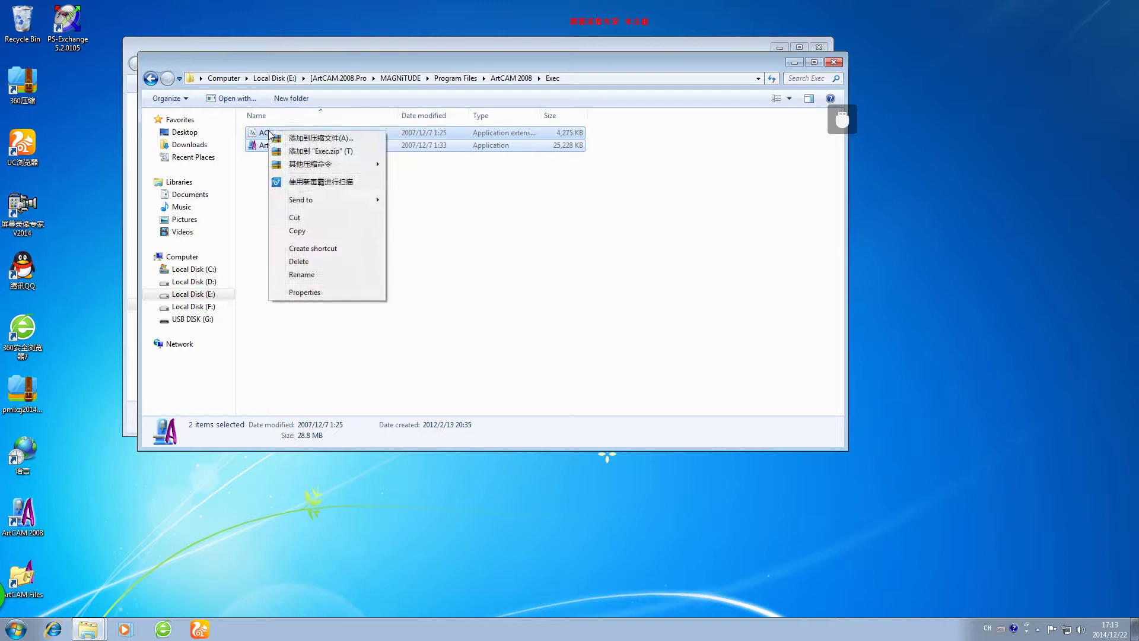
pyautogui.click(289, 235)
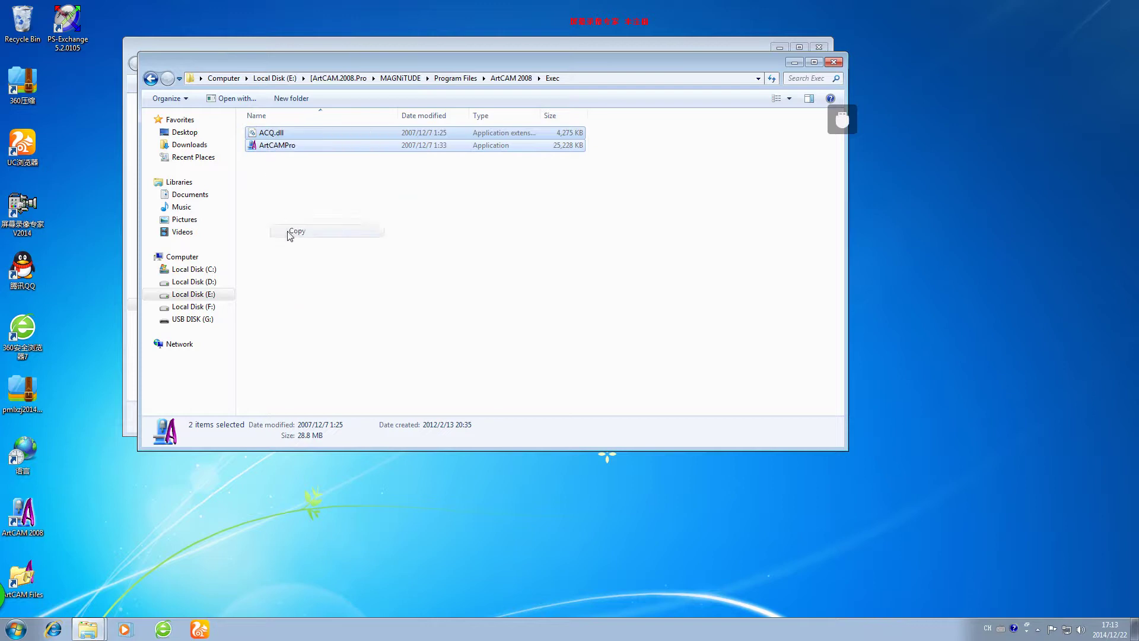
# Open the installed program's file location from the properties of the ArtCAM 2008 desktop shortcut.
pyautogui.click(28, 508)
pyautogui.rightClick(28, 508)
pyautogui.click(59, 492)
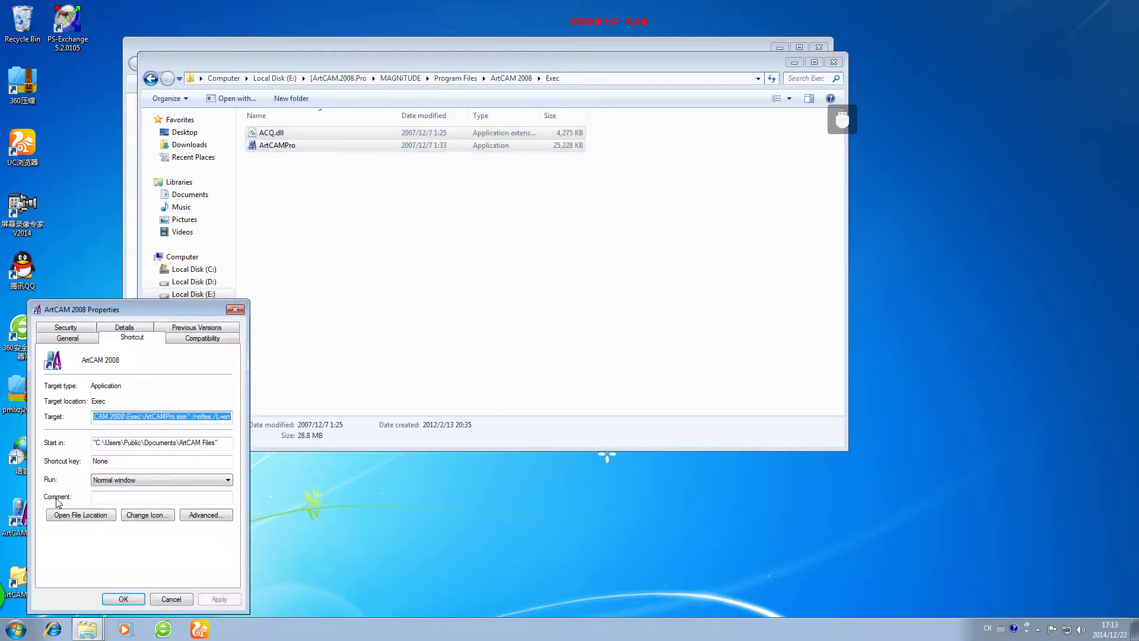
pyautogui.click(81, 514)
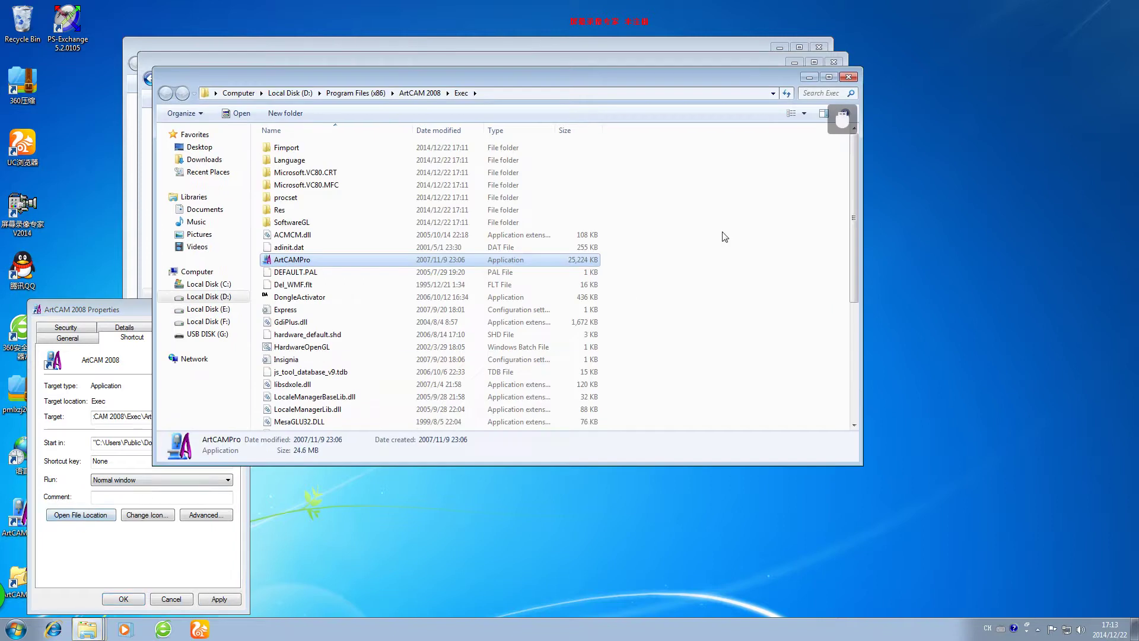
# Paste the copied files into the installed Exec folder, skipping the conflicting ArtCAMPro.exe.
pyautogui.rightClick(724, 236)
pyautogui.click(296, 160)
pyautogui.click(296, 160)
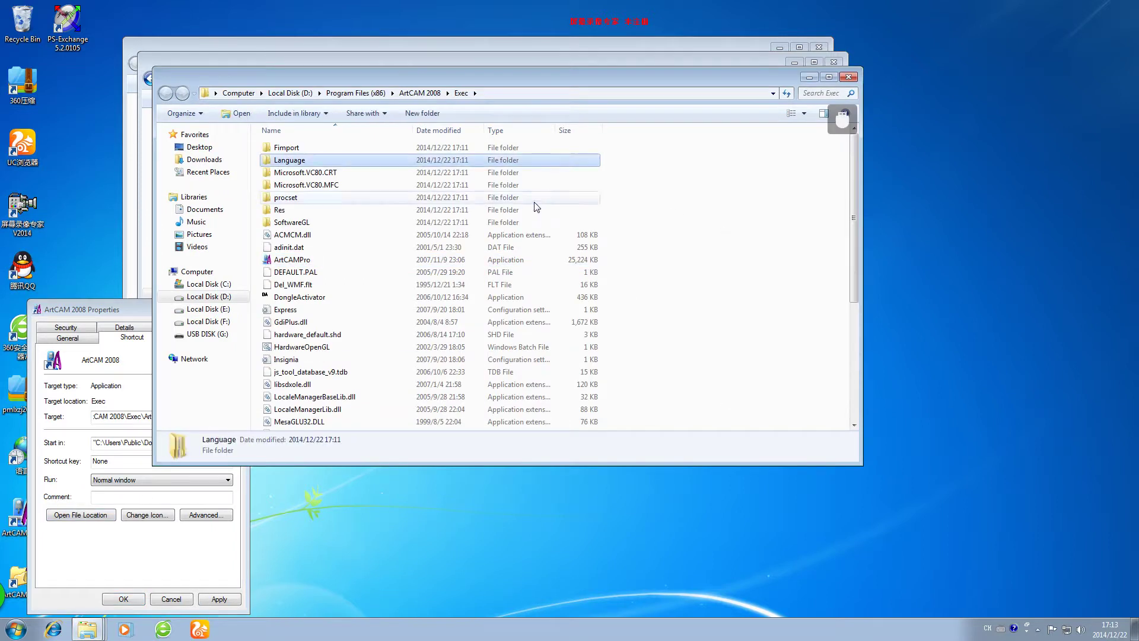
pyautogui.click(339, 321)
pyautogui.rightClick(361, 309)
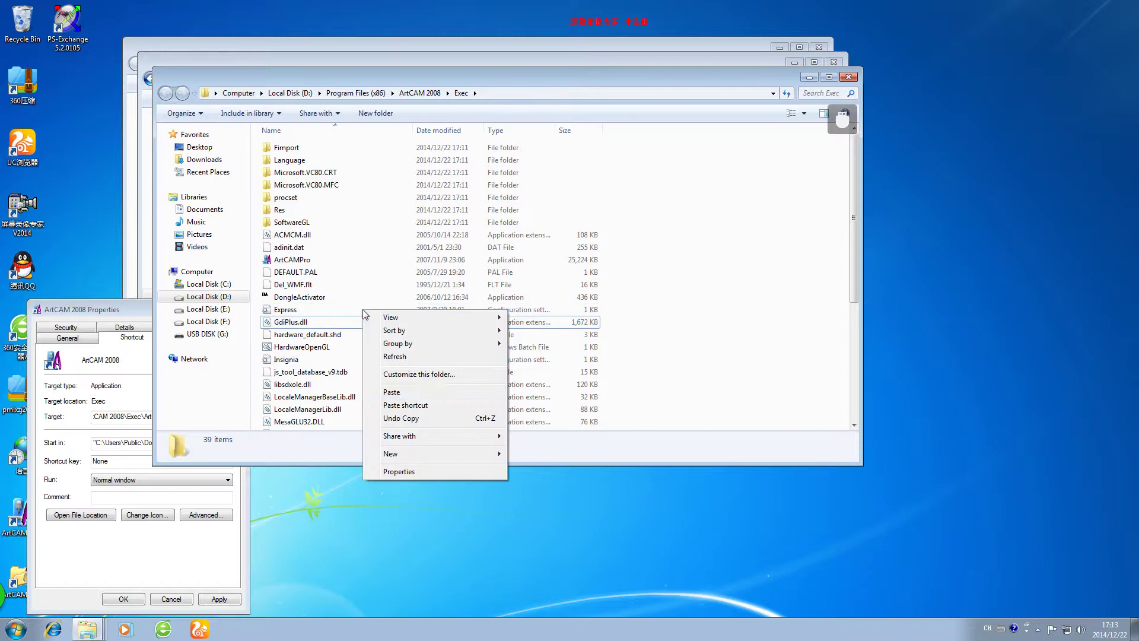
pyautogui.click(407, 392)
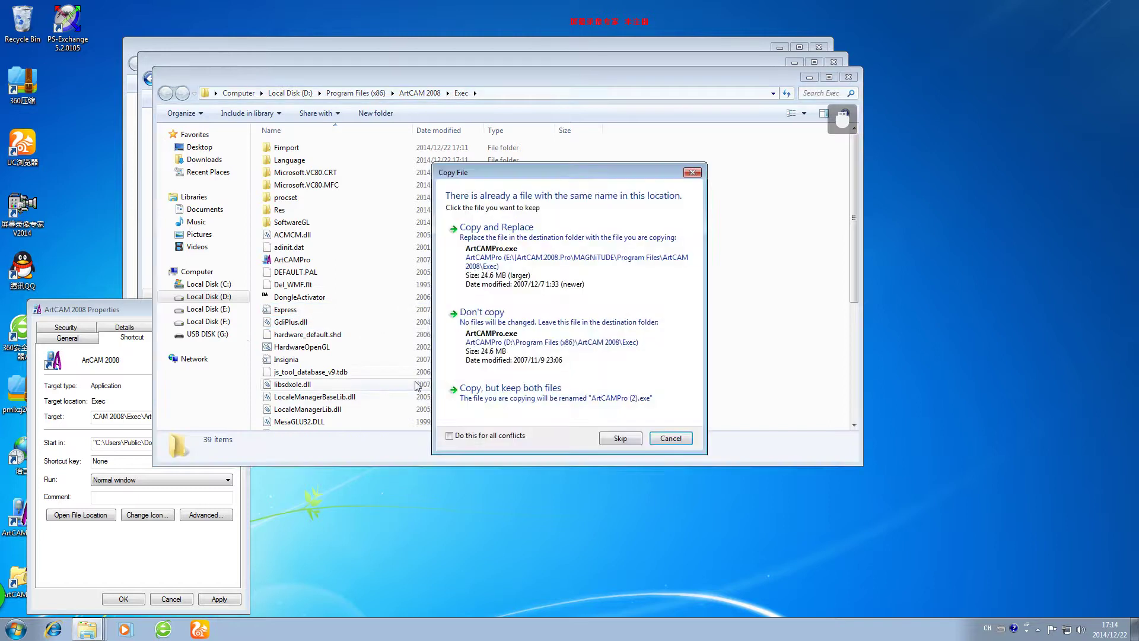
pyautogui.click(615, 442)
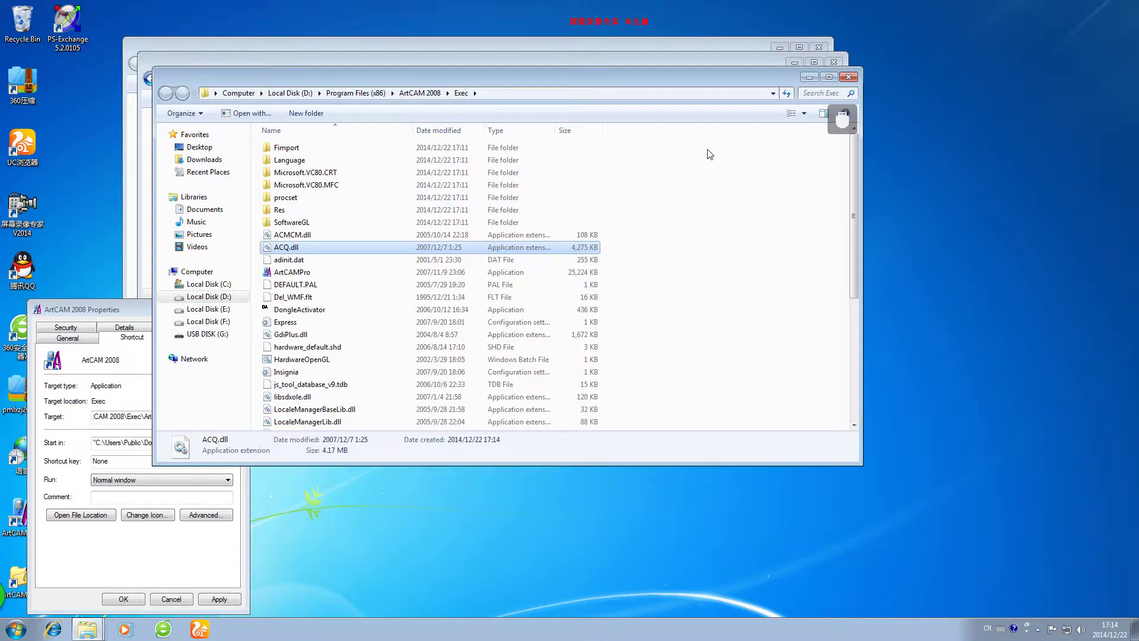
# Close all open folder windows and the ArtCAM 2008 shortcut's properties.
pyautogui.click(849, 77)
pyautogui.click(833, 62)
pyautogui.click(819, 47)
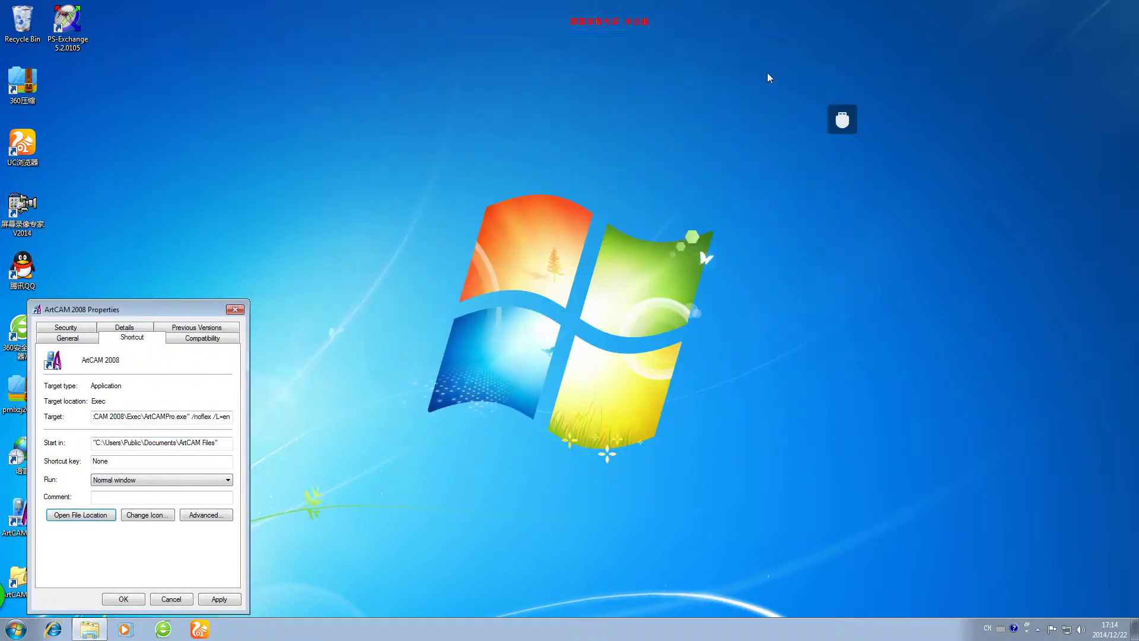
pyautogui.click(235, 309)
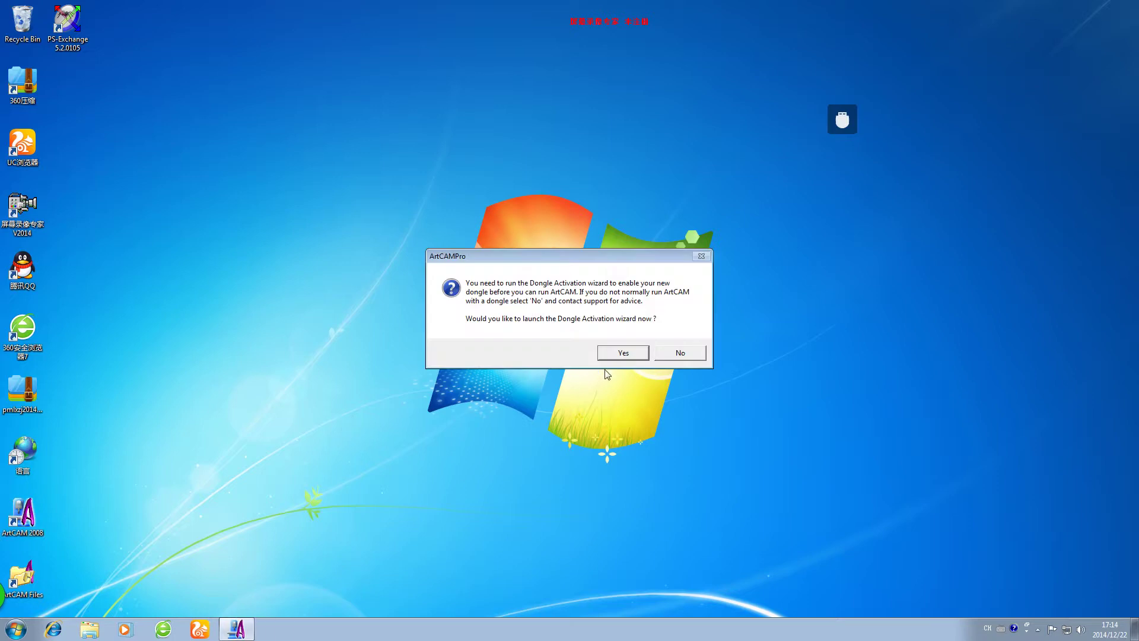
# Try to activate the dongle by running the Dongle Activation wizard, and dismiss the ArtCAMPro prompts.
pyautogui.click(622, 352)
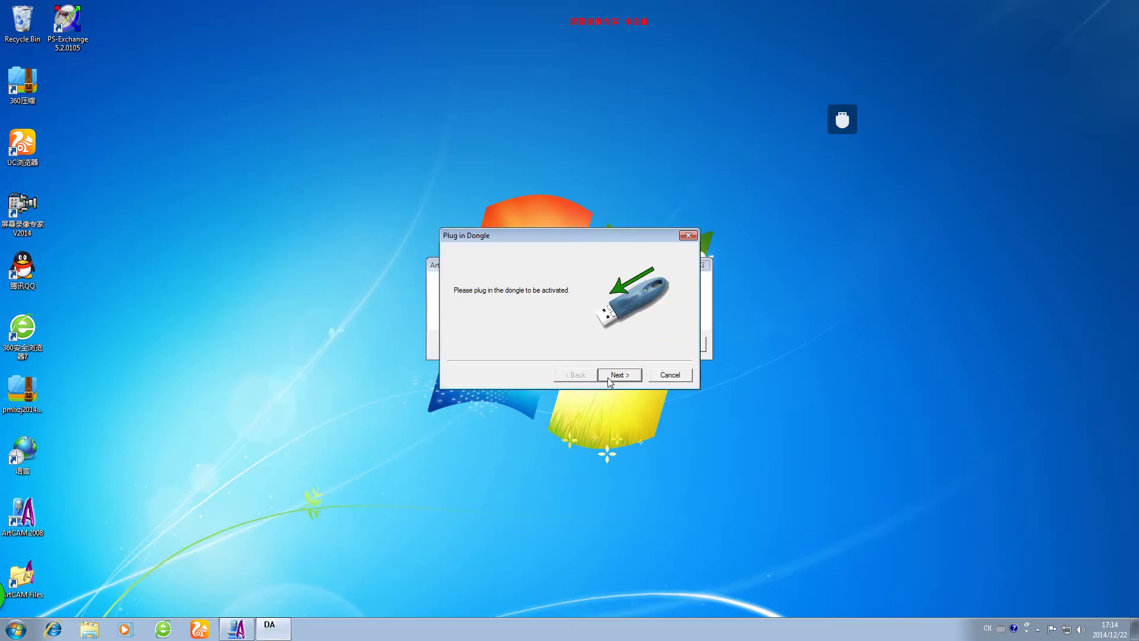
pyautogui.click(611, 379)
pyautogui.click(610, 380)
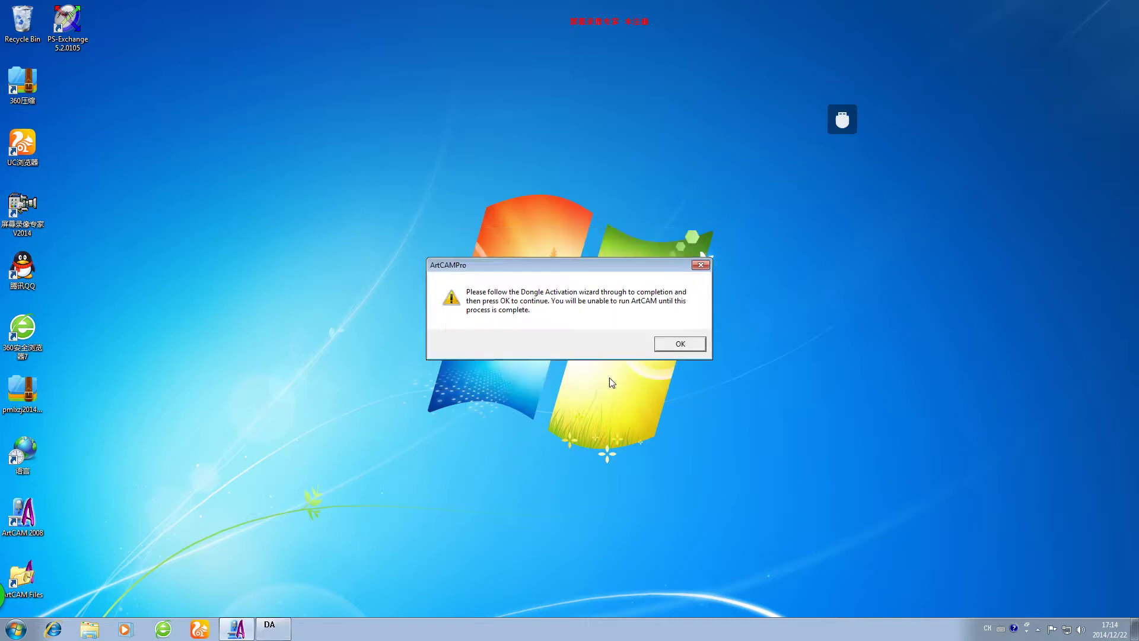
pyautogui.click(681, 347)
pyautogui.click(638, 353)
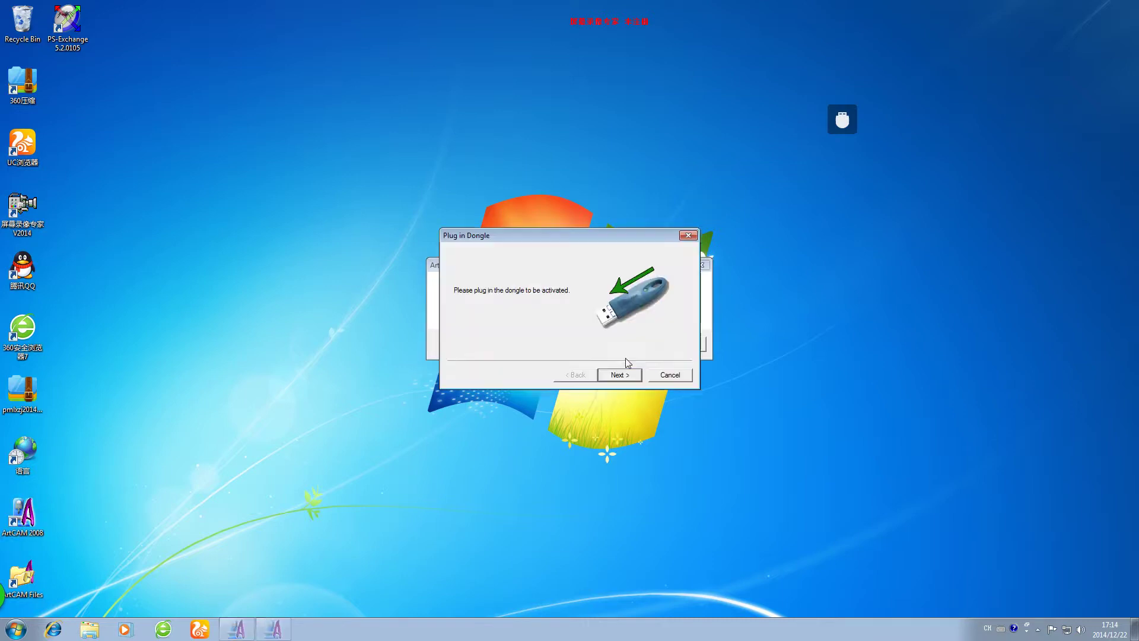
pyautogui.click(625, 376)
pyautogui.click(623, 380)
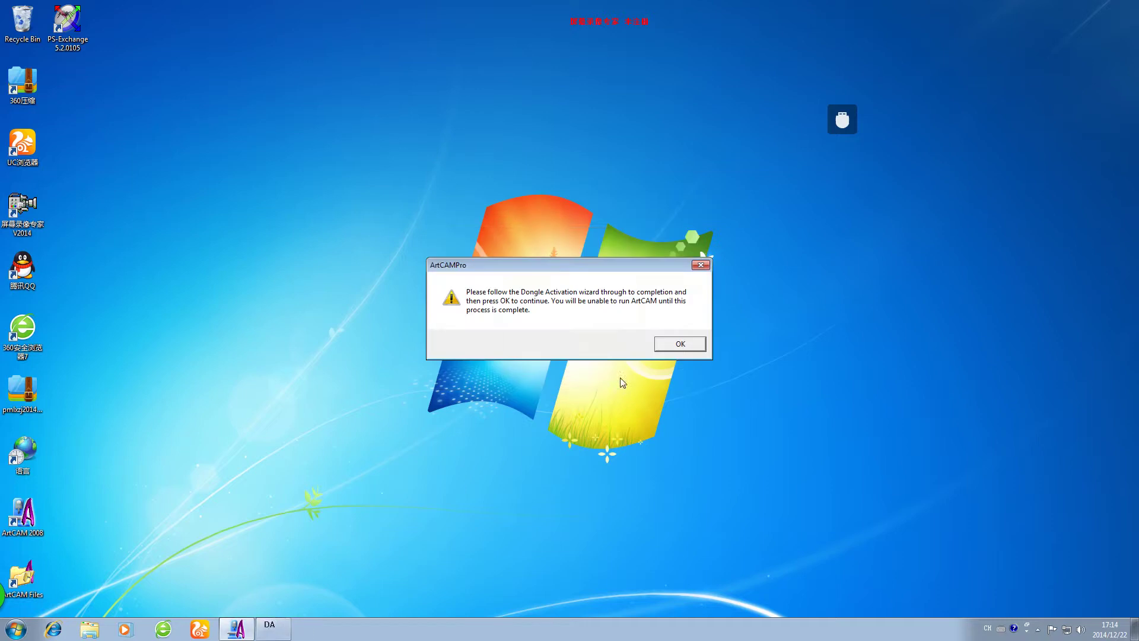
pyautogui.click(678, 345)
pyautogui.click(677, 353)
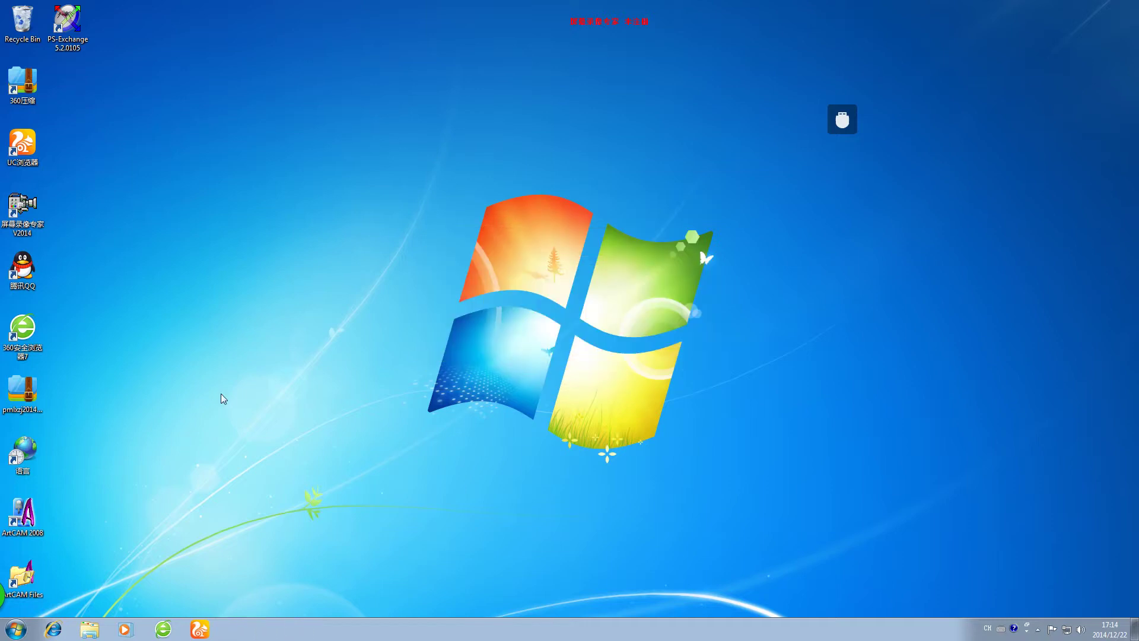
# Open the installed ArtCAM 2008 Exec folder from the properties of the desktop shortcut.
pyautogui.rightClick(18, 513)
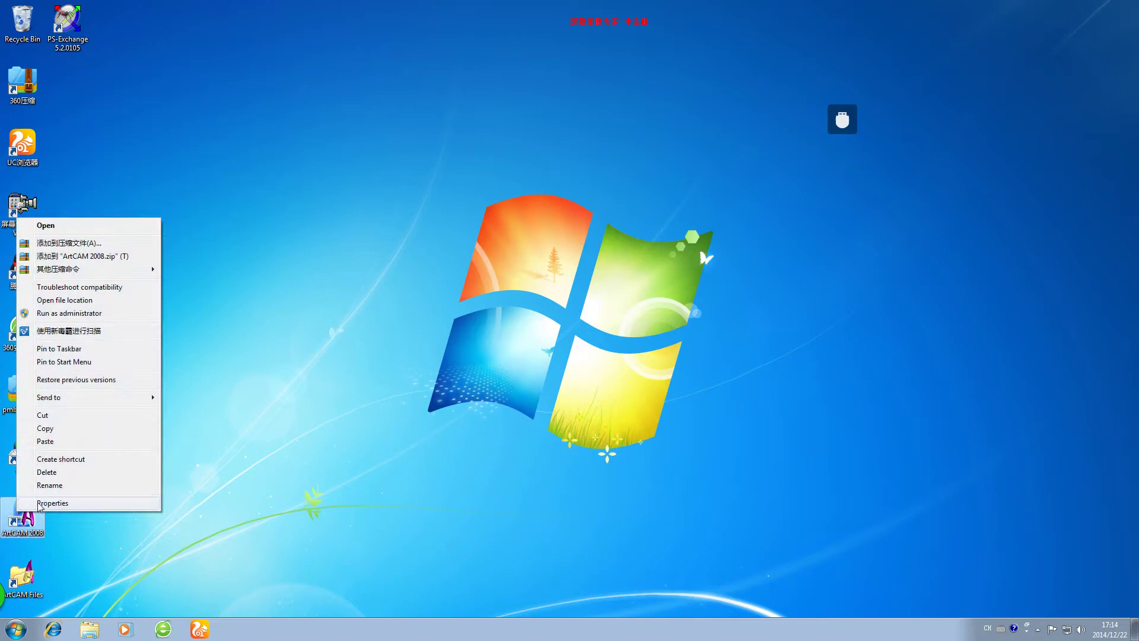
pyautogui.click(41, 502)
pyautogui.click(70, 515)
pyautogui.click(712, 169)
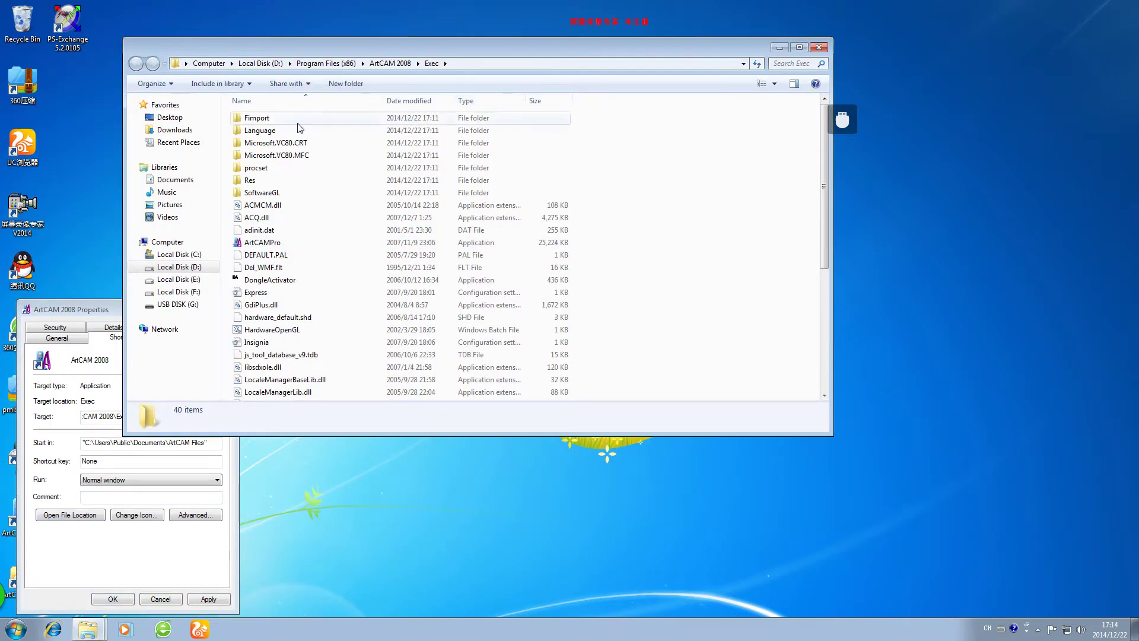
# Paste the copied files into the Exec folder, replacing the existing ACQ.dll and ArtCAMPro, and close the folder and shortcut properties.
pyautogui.rightClick(675, 176)
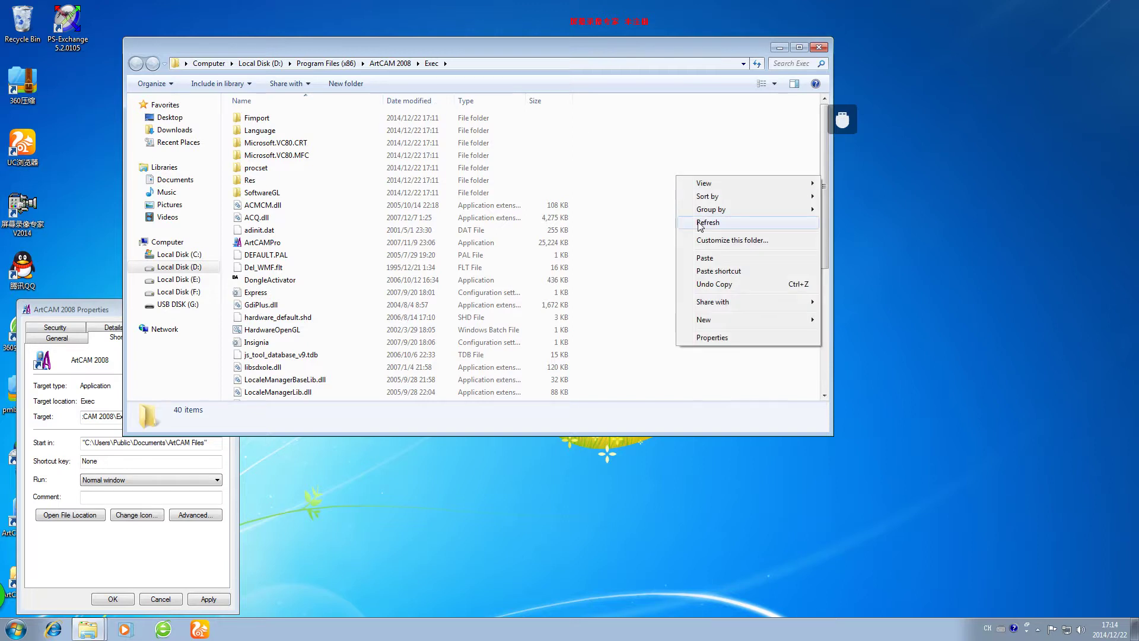
pyautogui.click(704, 258)
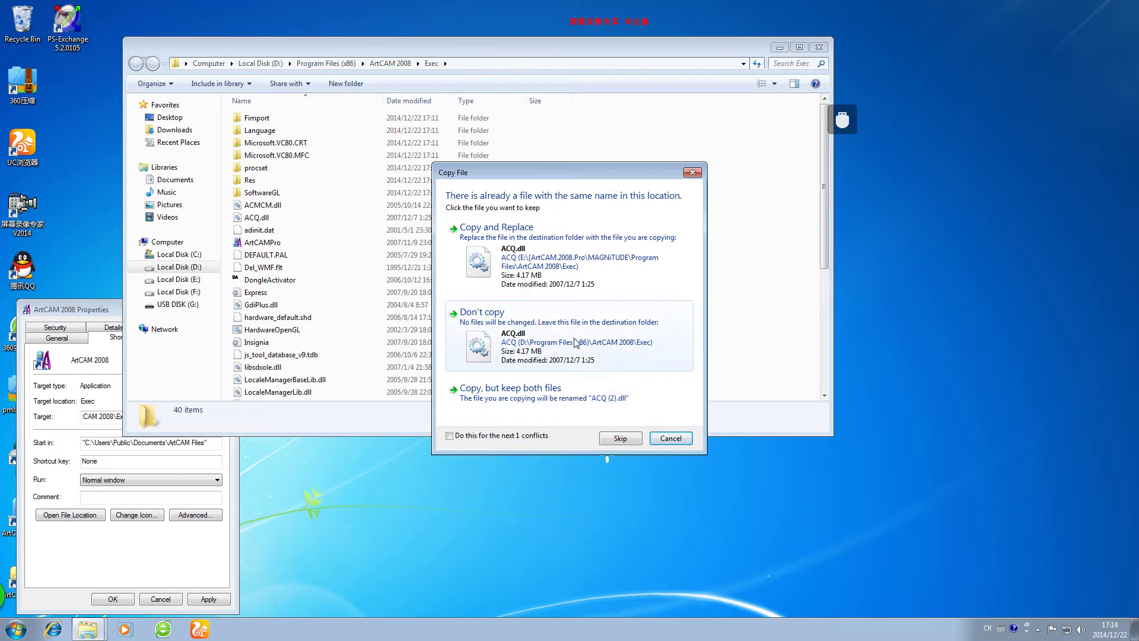
pyautogui.click(547, 273)
pyautogui.click(546, 267)
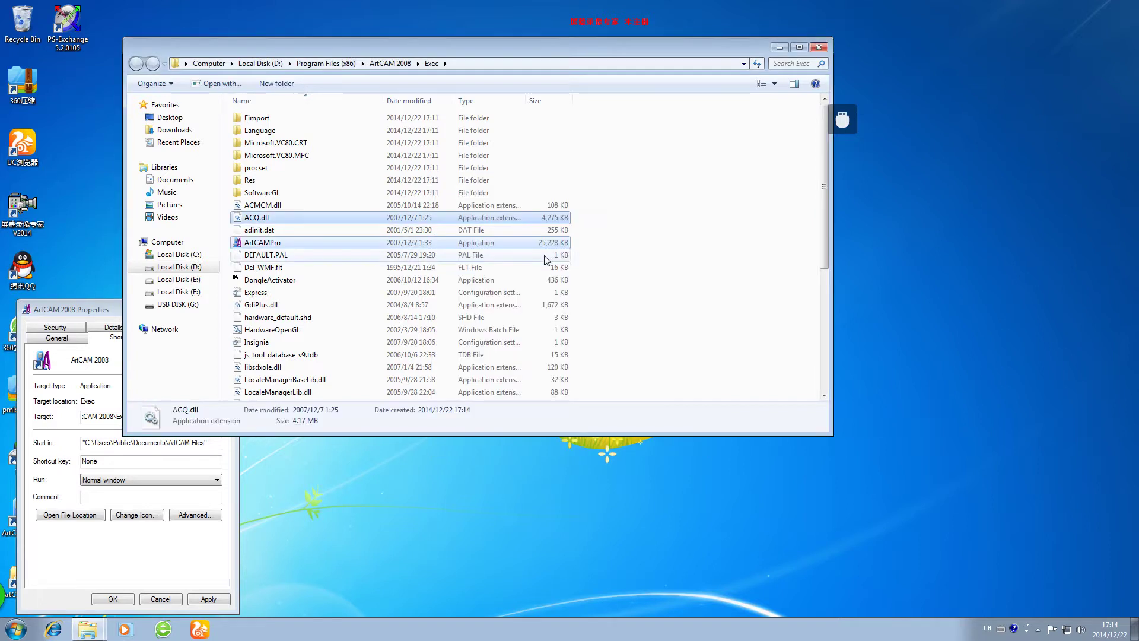
pyautogui.click(818, 47)
pyautogui.click(231, 309)
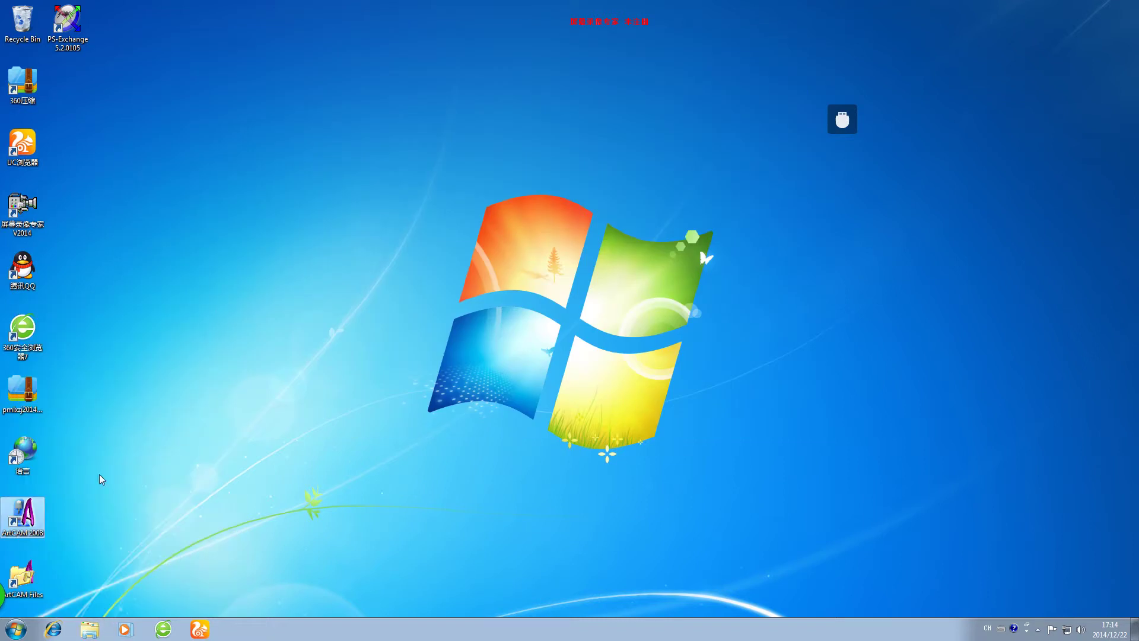
# Start ArtCAM 2008 from its desktop shortcut with the window maximized, and close the program again.
pyautogui.press('Return')
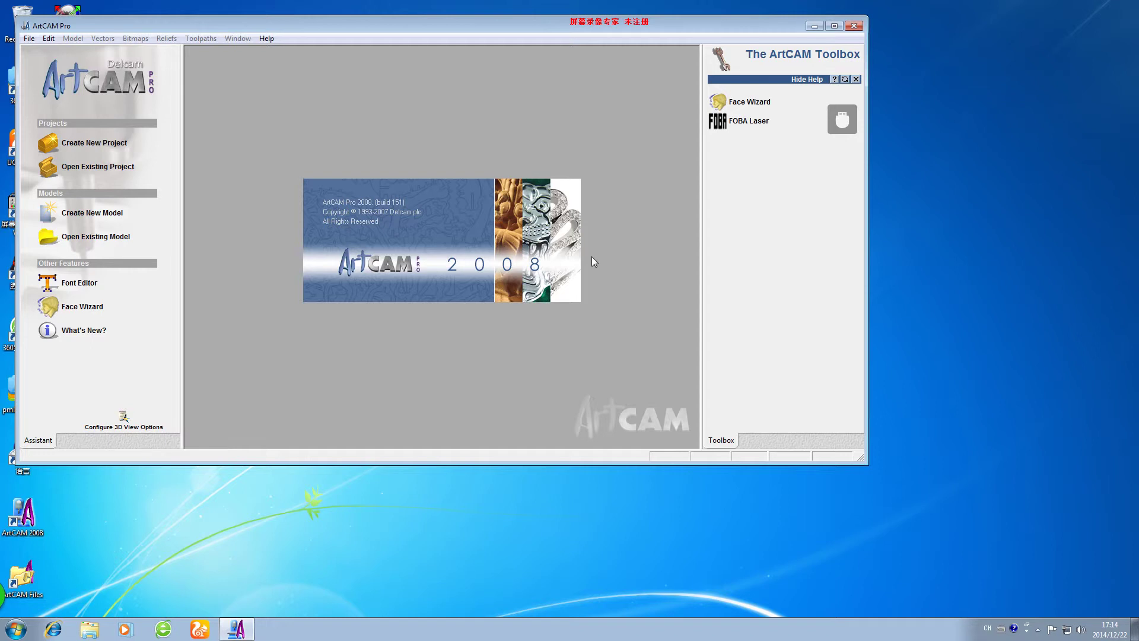
pyautogui.click(834, 27)
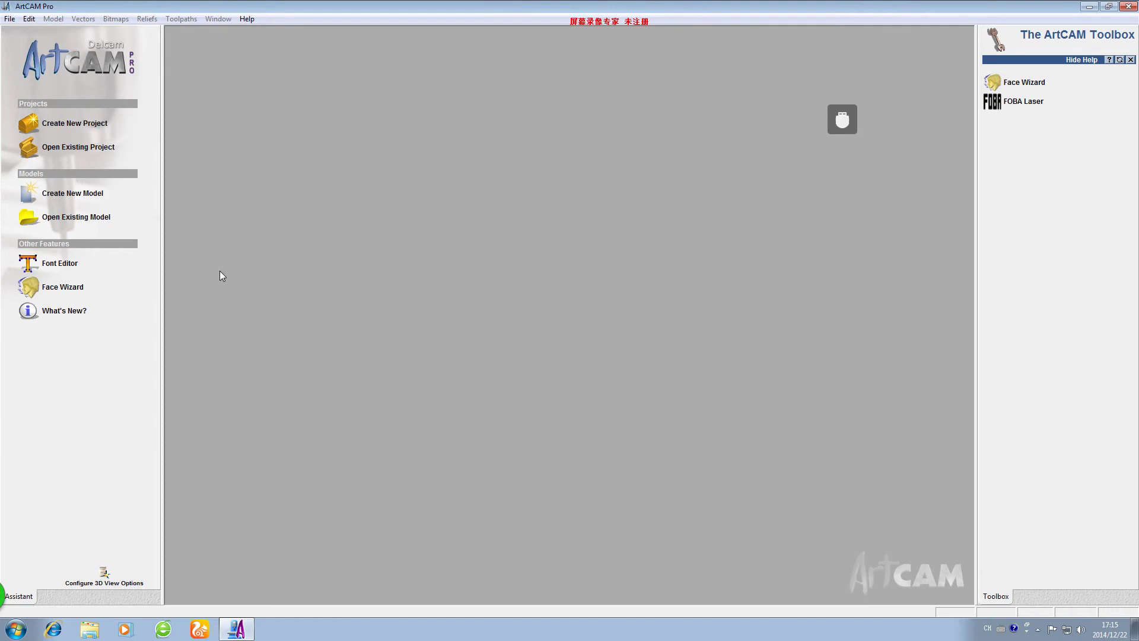
pyautogui.click(1128, 7)
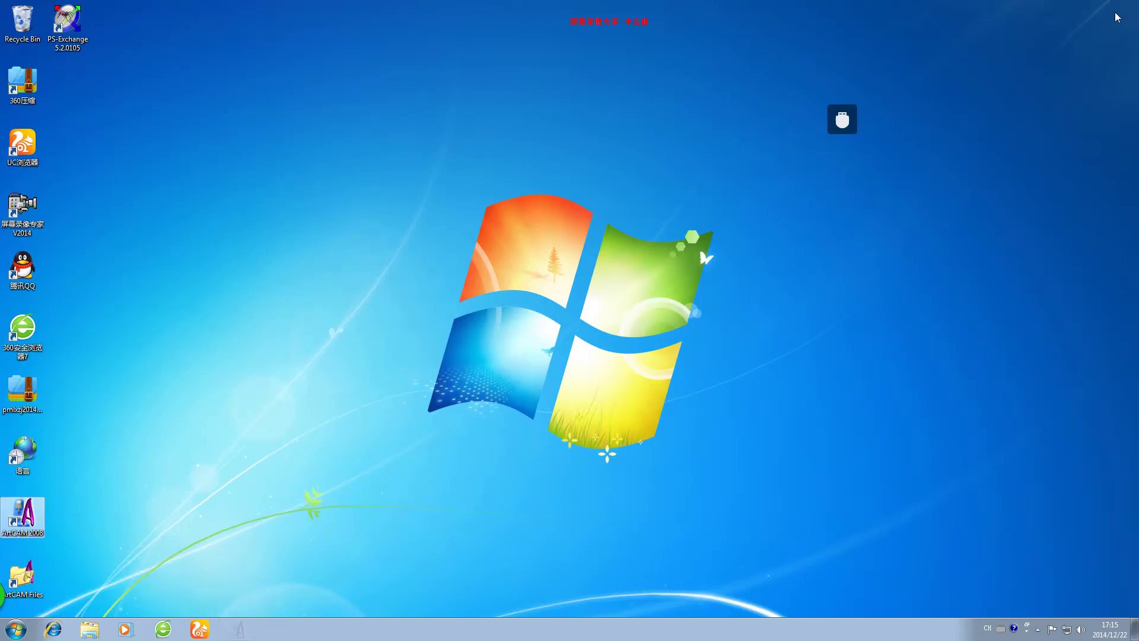
pyautogui.click(1038, 628)
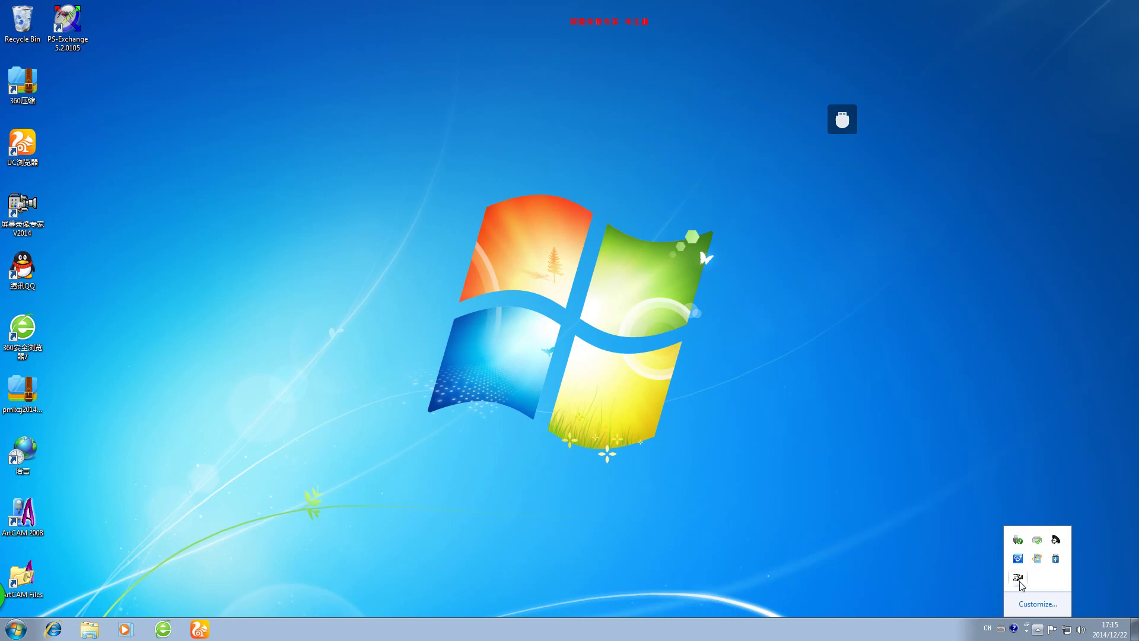